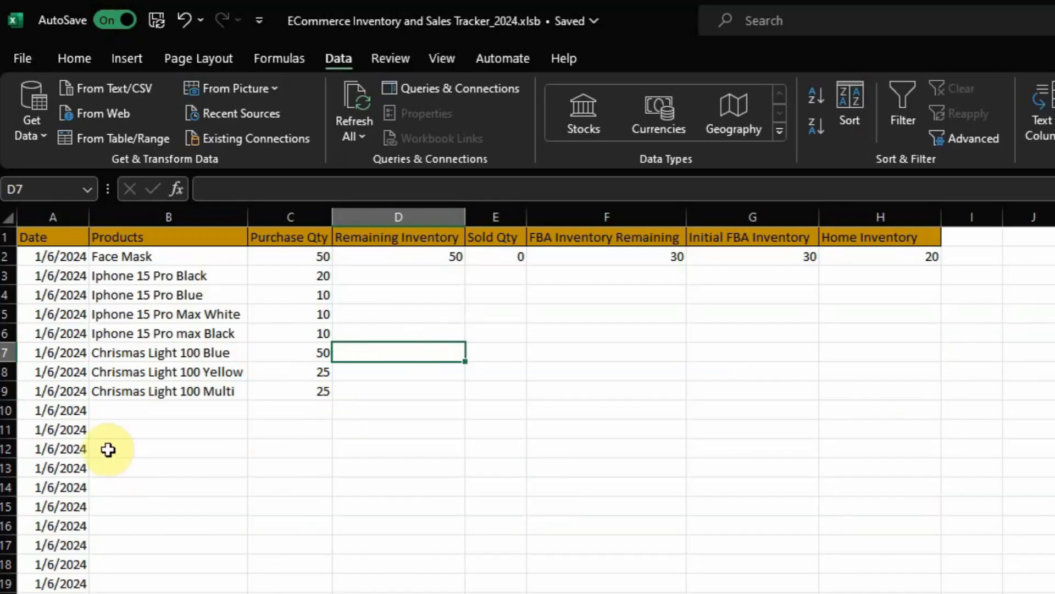
# Step: Examine the inventory column headers from Date to Home Inventory, including the formulas in A2 and H2
pyautogui.click(86, 448)
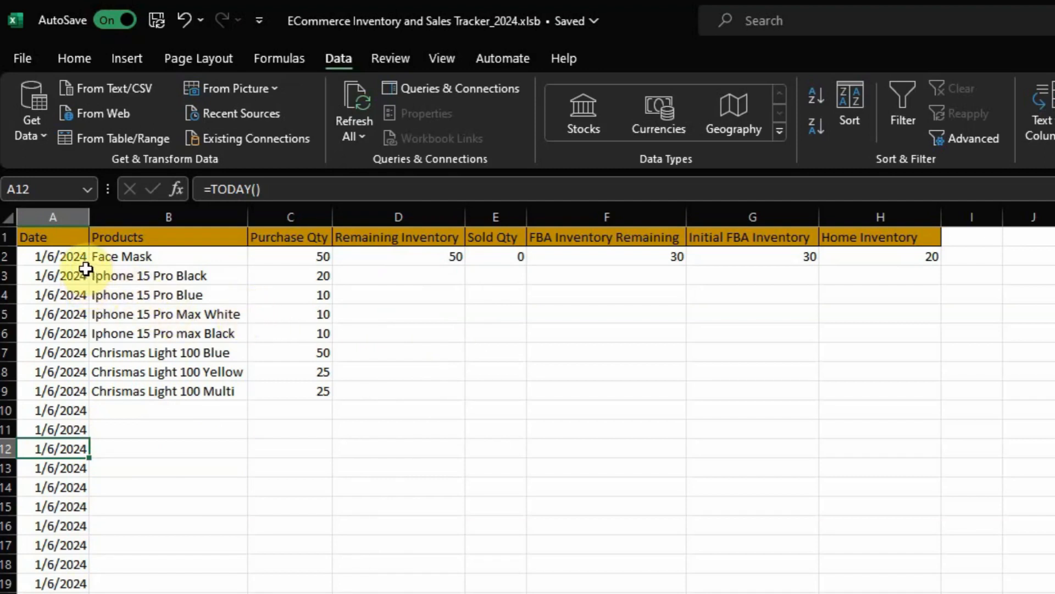
pyautogui.click(50, 236)
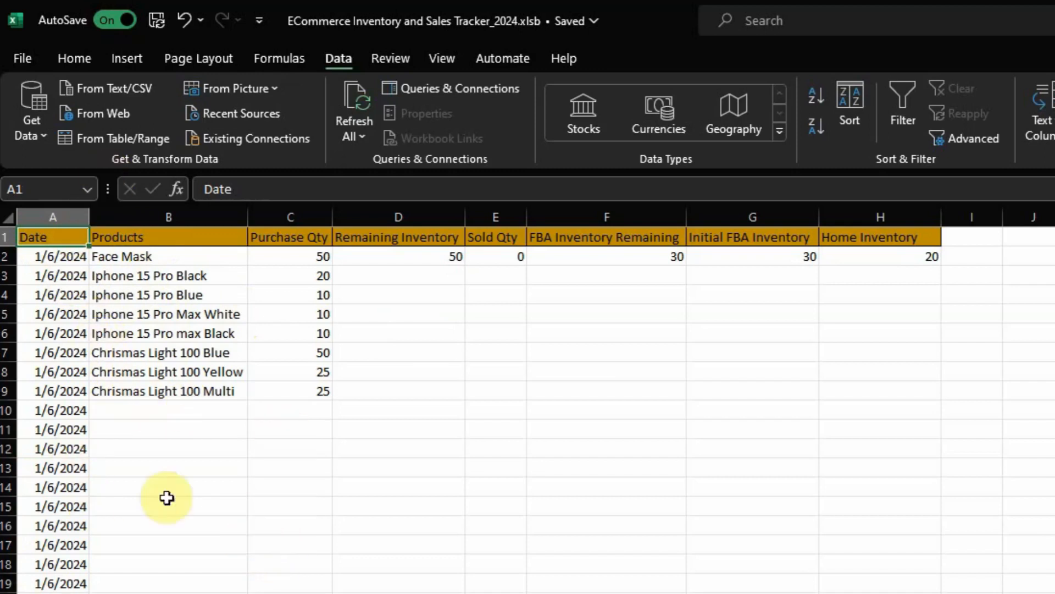
pyautogui.click(79, 256)
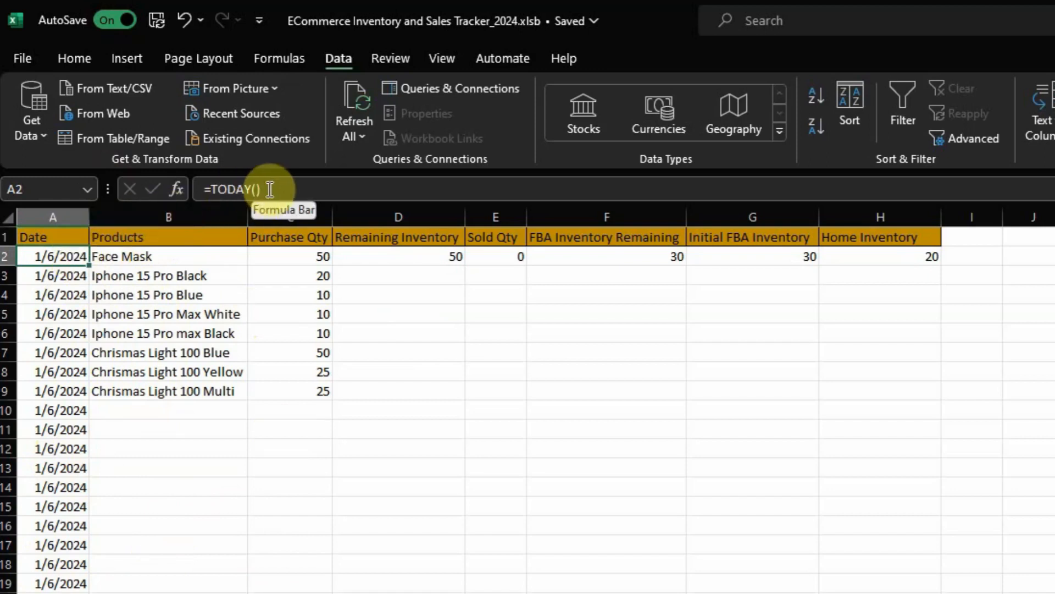
pyautogui.click(192, 239)
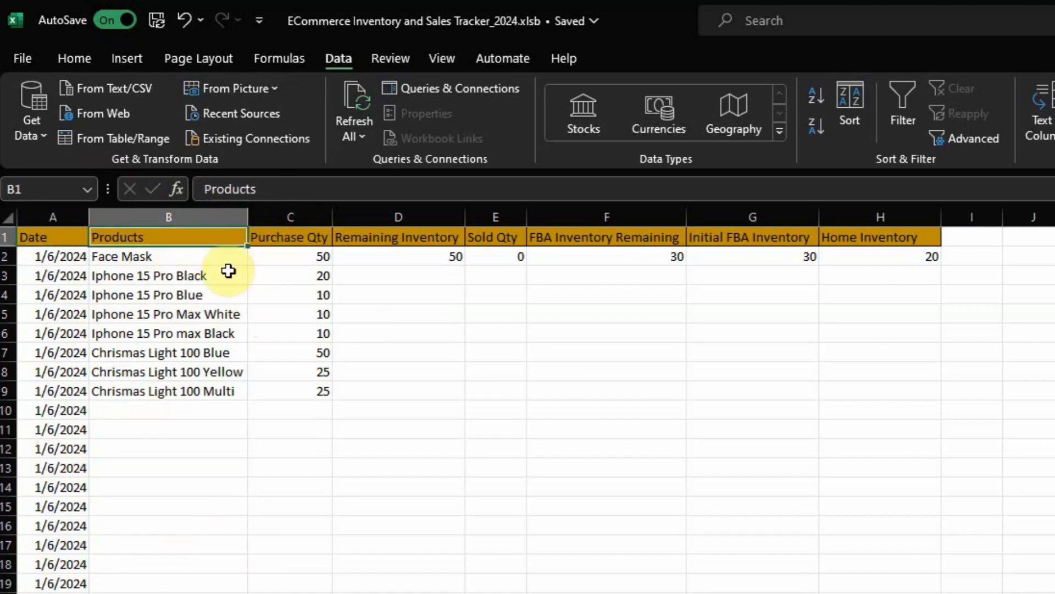
pyautogui.click(306, 238)
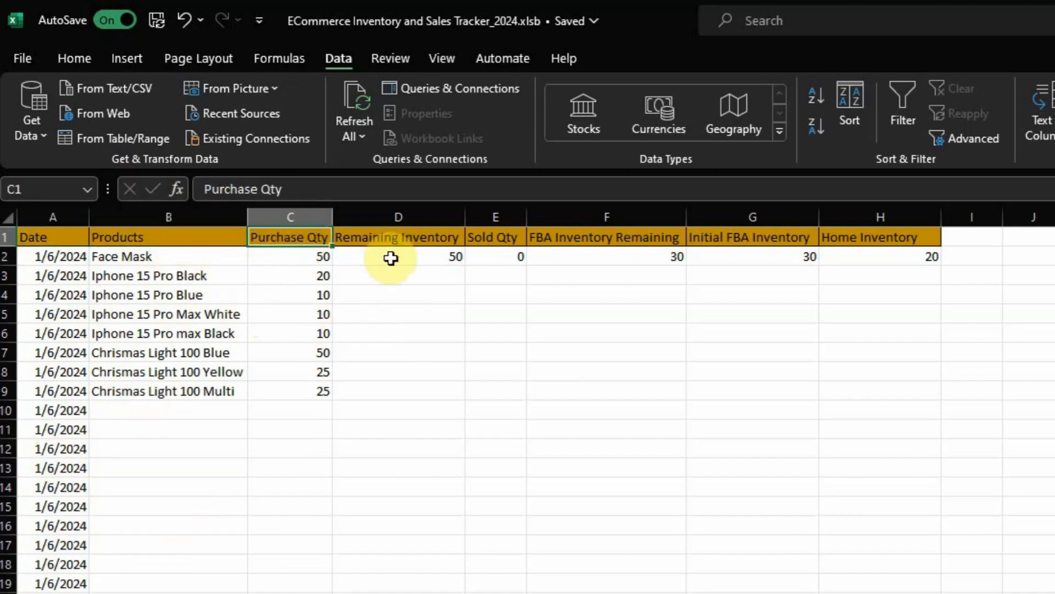
pyautogui.click(414, 237)
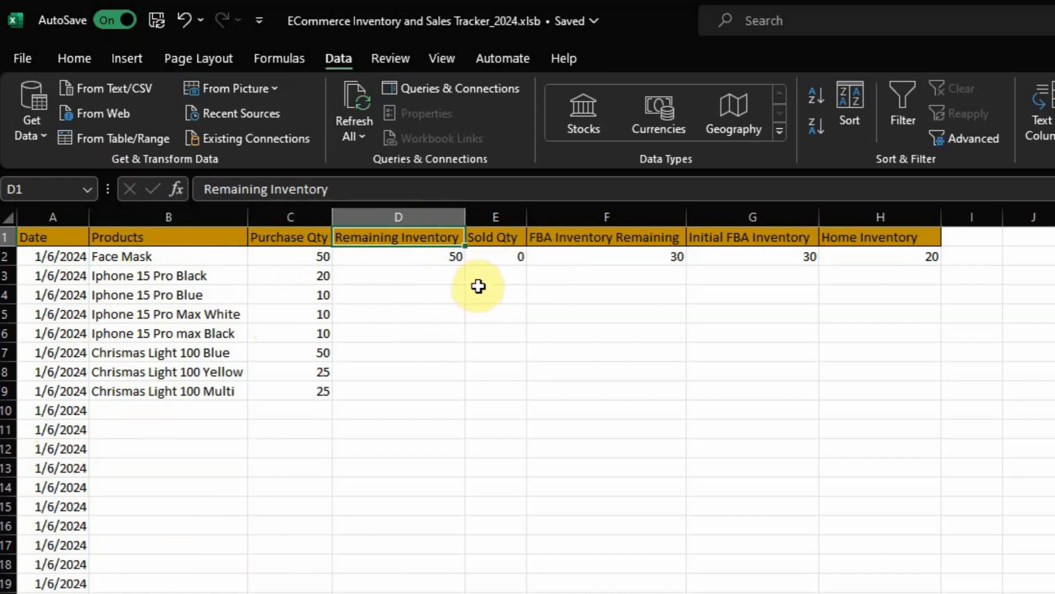
pyautogui.click(499, 243)
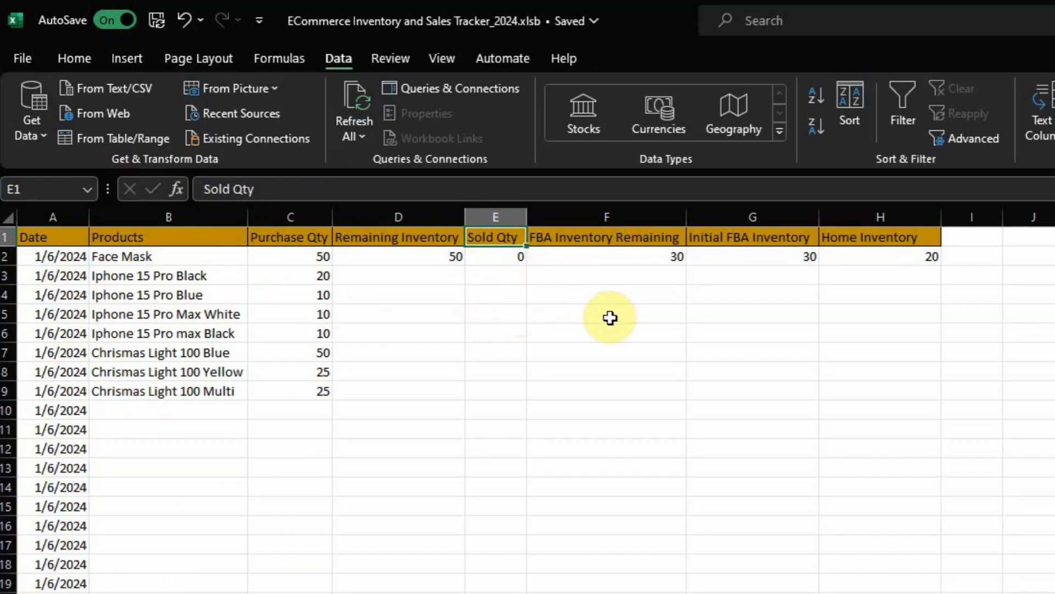
pyautogui.click(610, 243)
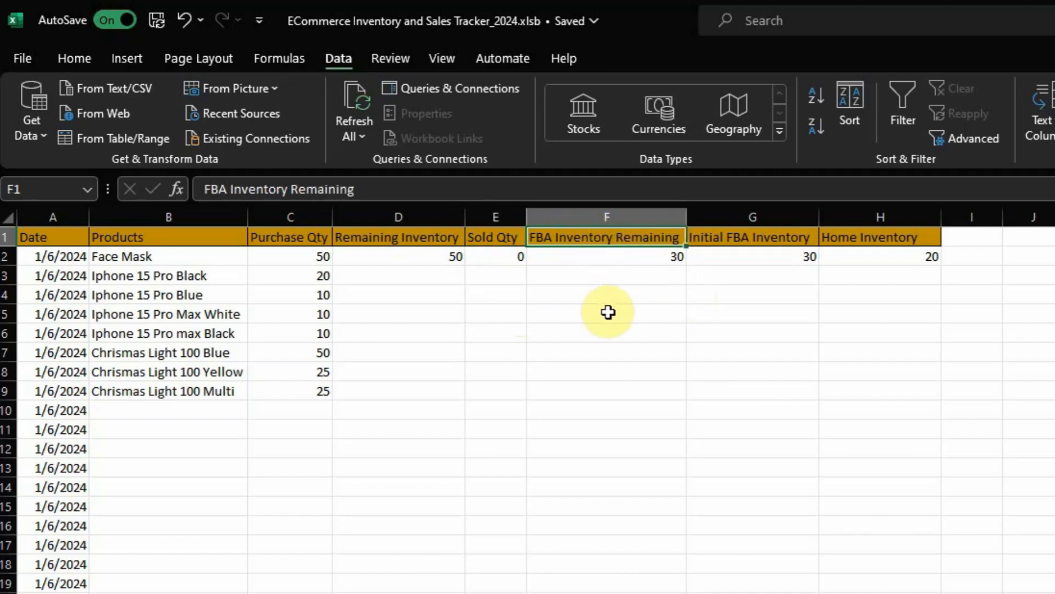
pyautogui.click(749, 235)
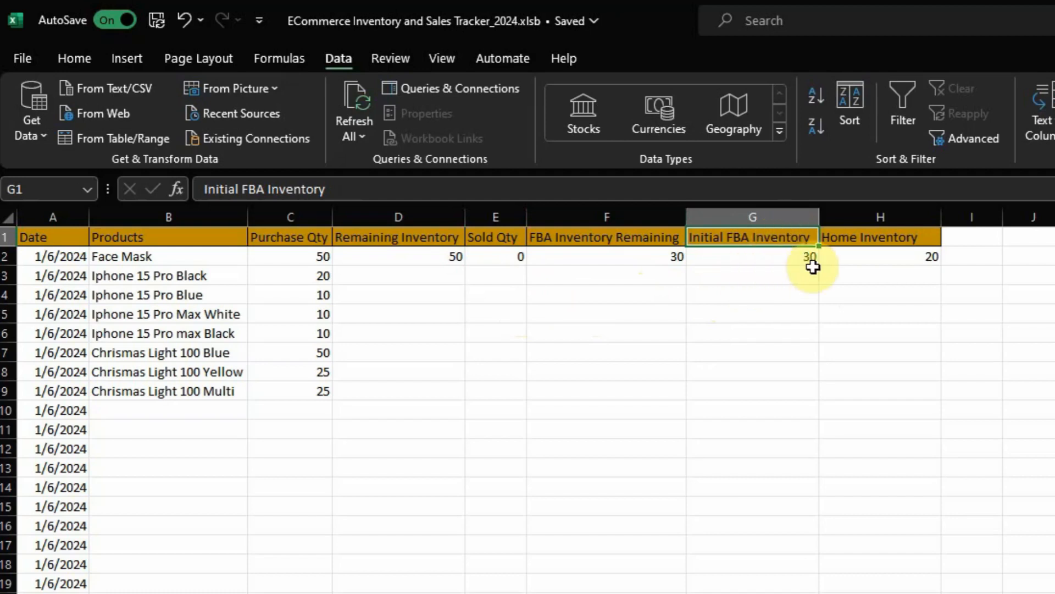
pyautogui.click(840, 236)
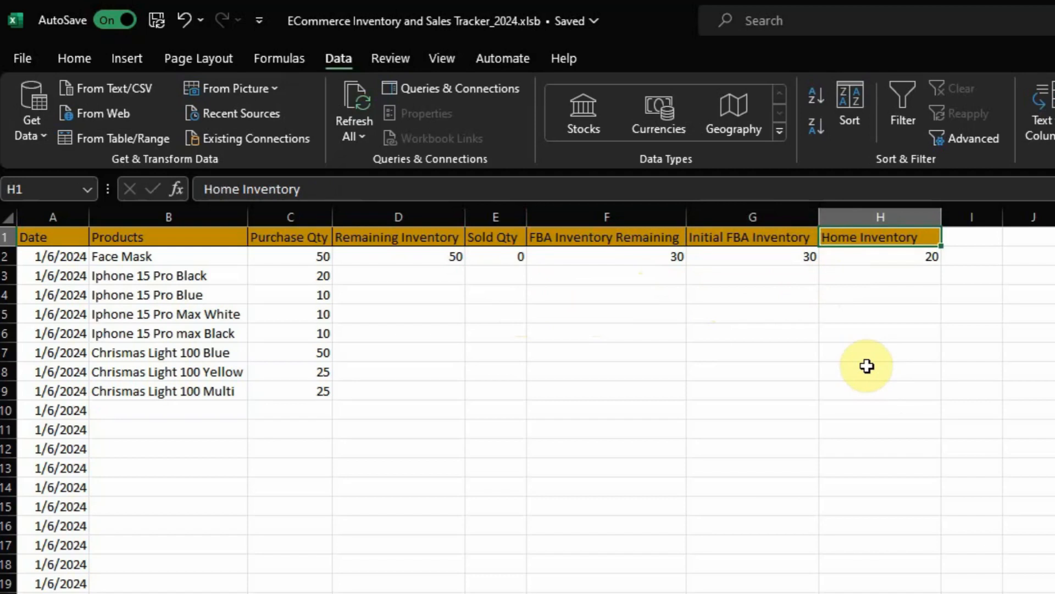
pyautogui.click(896, 259)
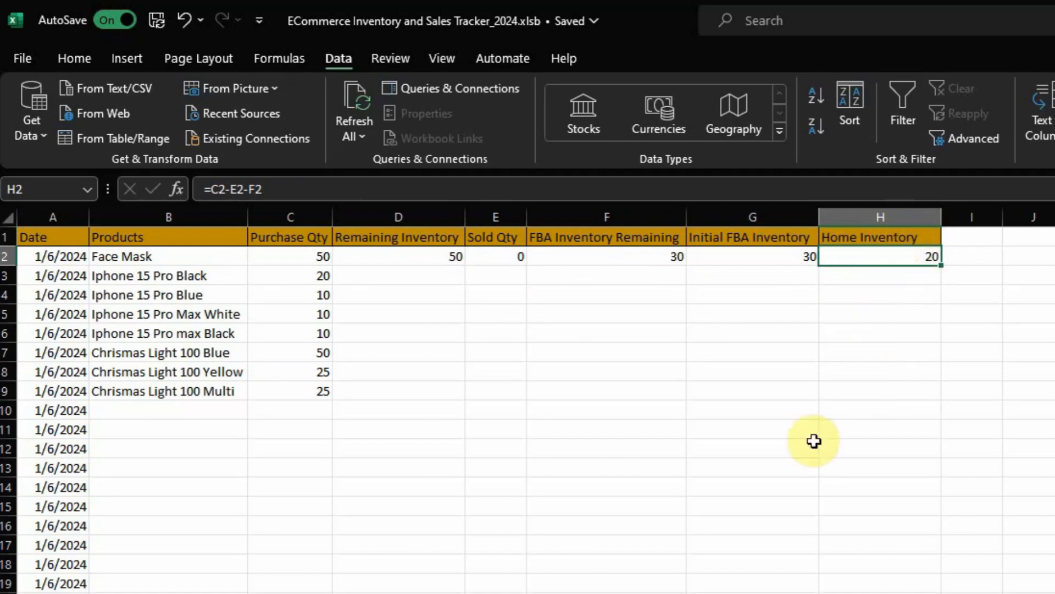
pyautogui.click(873, 343)
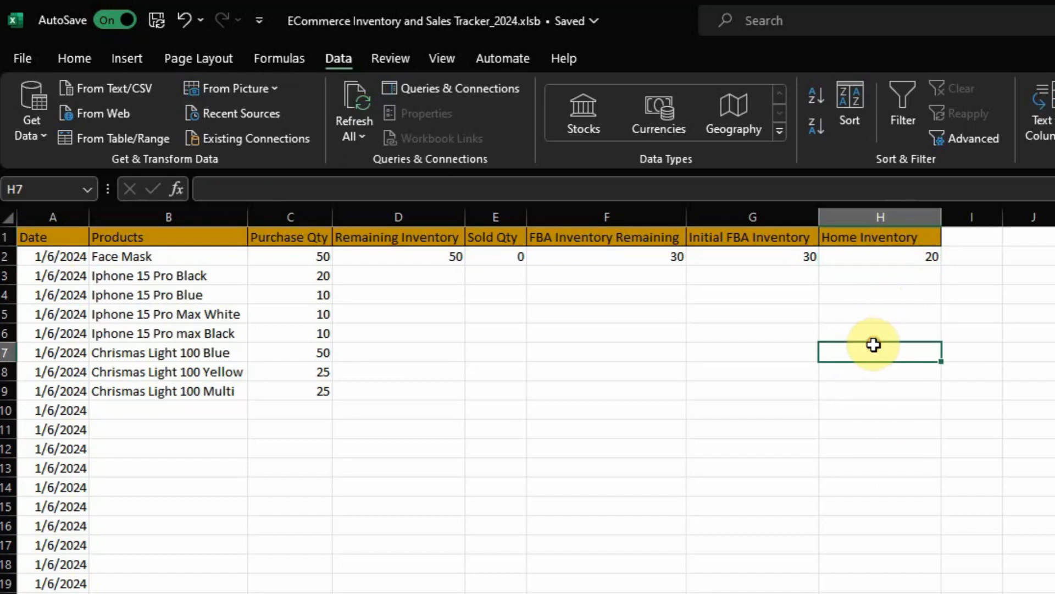
pyautogui.click(594, 237)
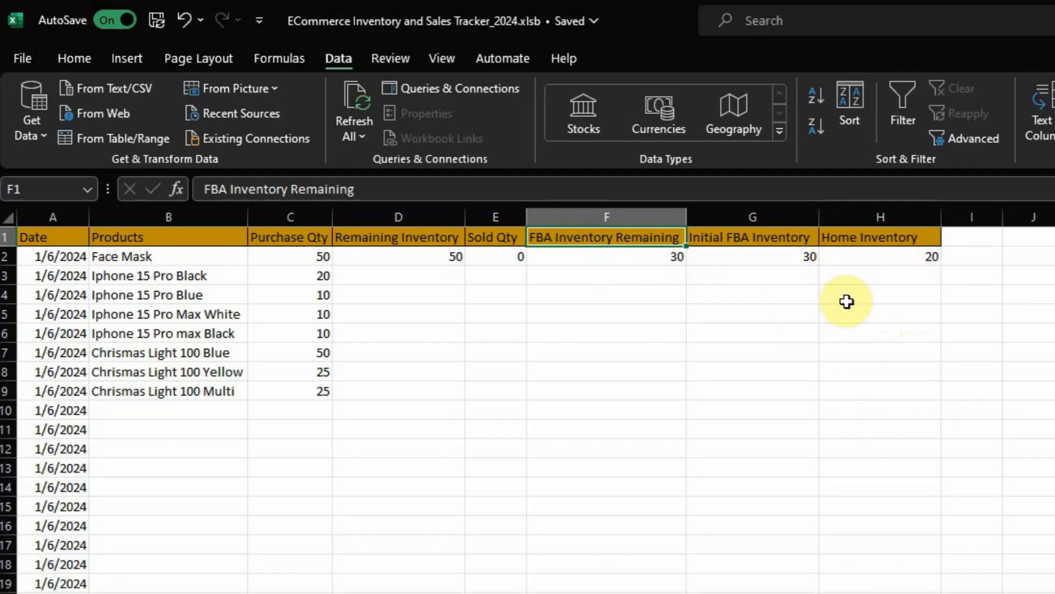
pyautogui.click(599, 277)
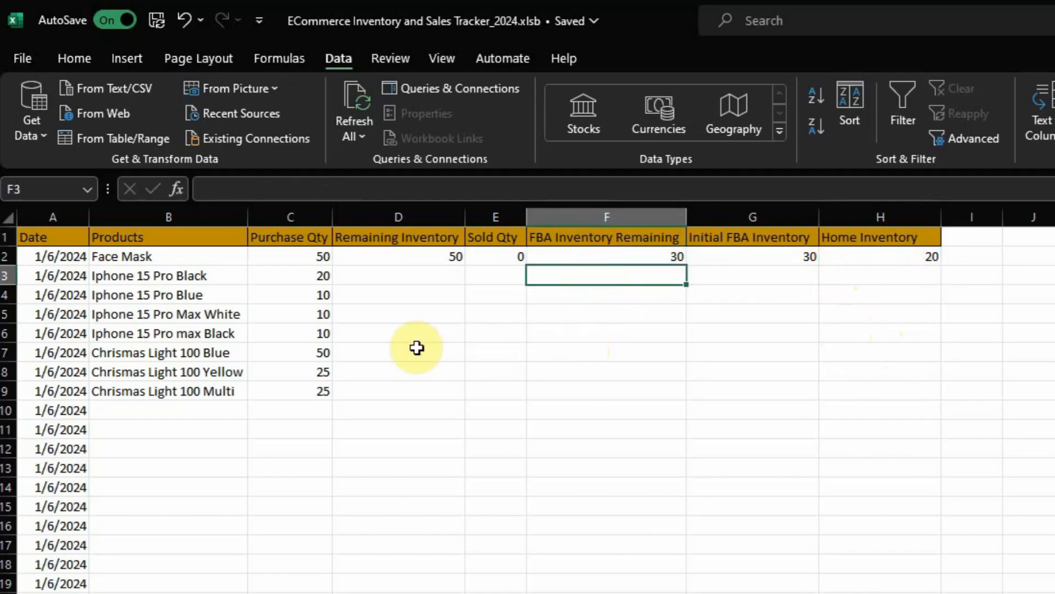
# Step: Compare the product names in the Inventory sheet's column B with the Variation list in B2:B9 of the Products sheet
pyautogui.click(380, 332)
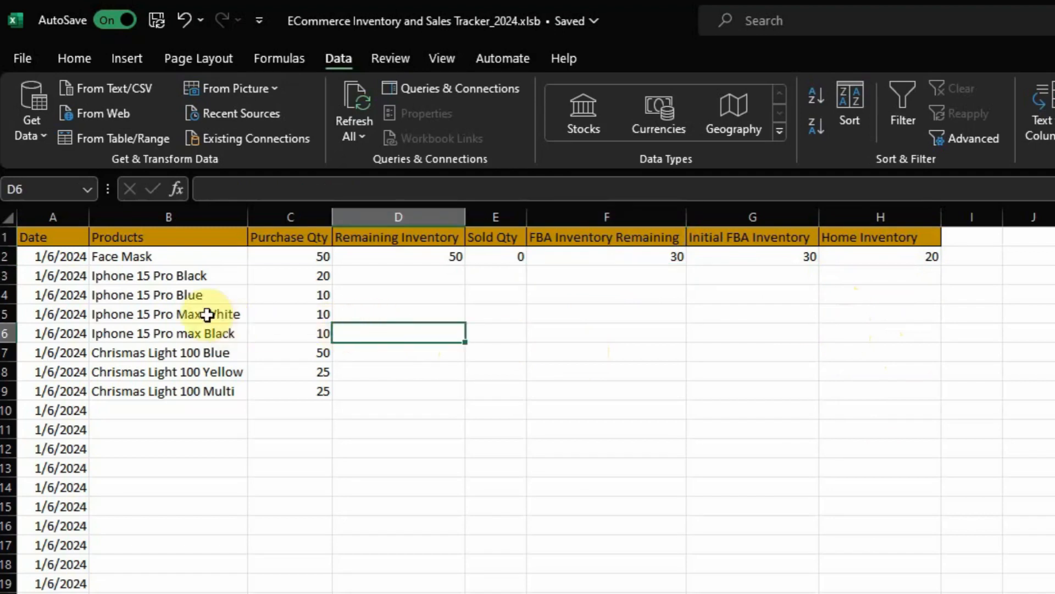
pyautogui.click(153, 309)
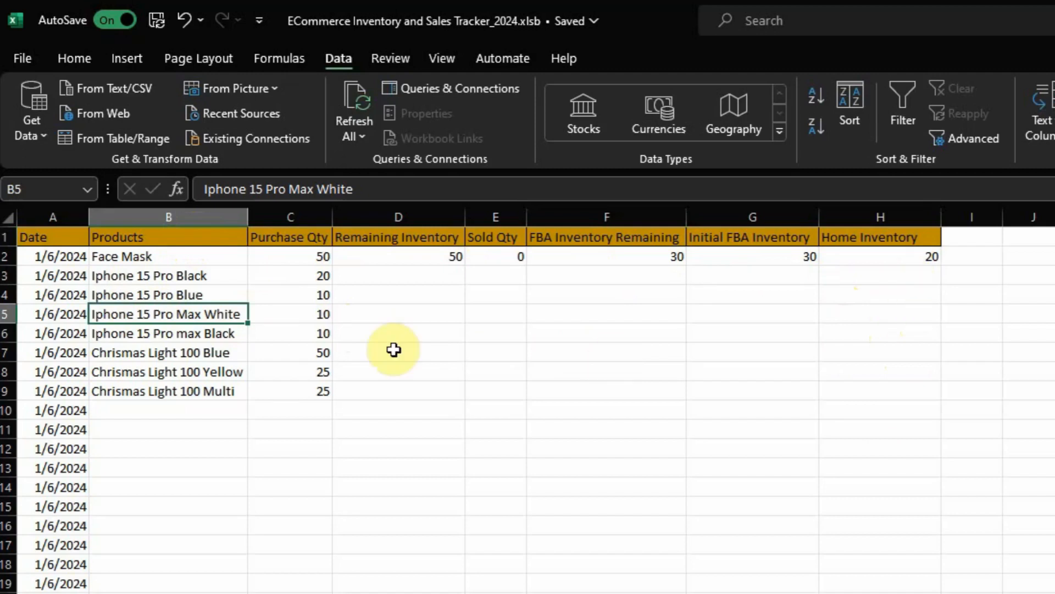
pyautogui.click(55, 217)
pyautogui.click(183, 259)
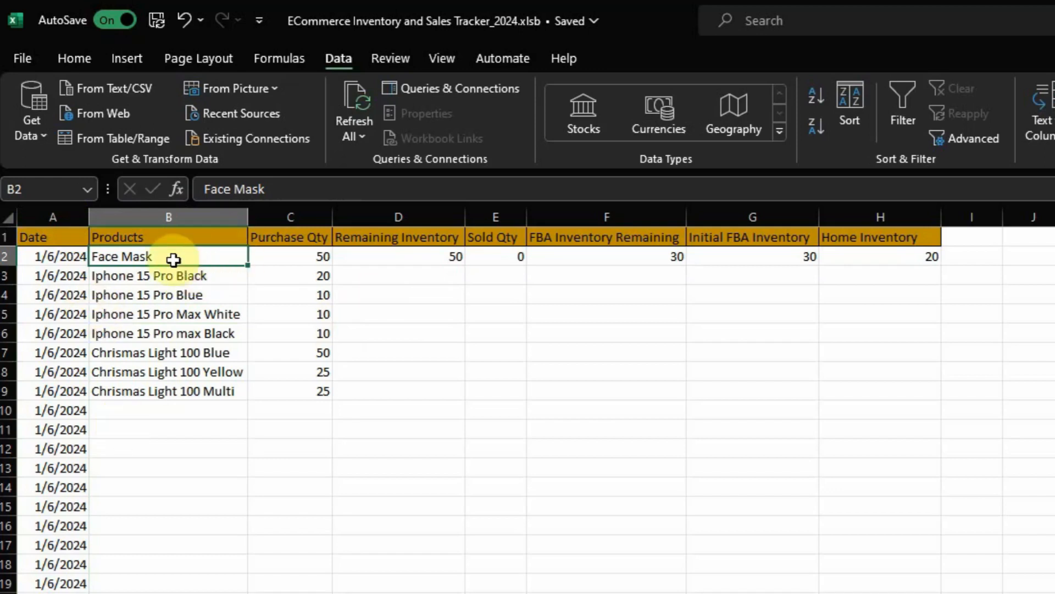
pyautogui.click(177, 219)
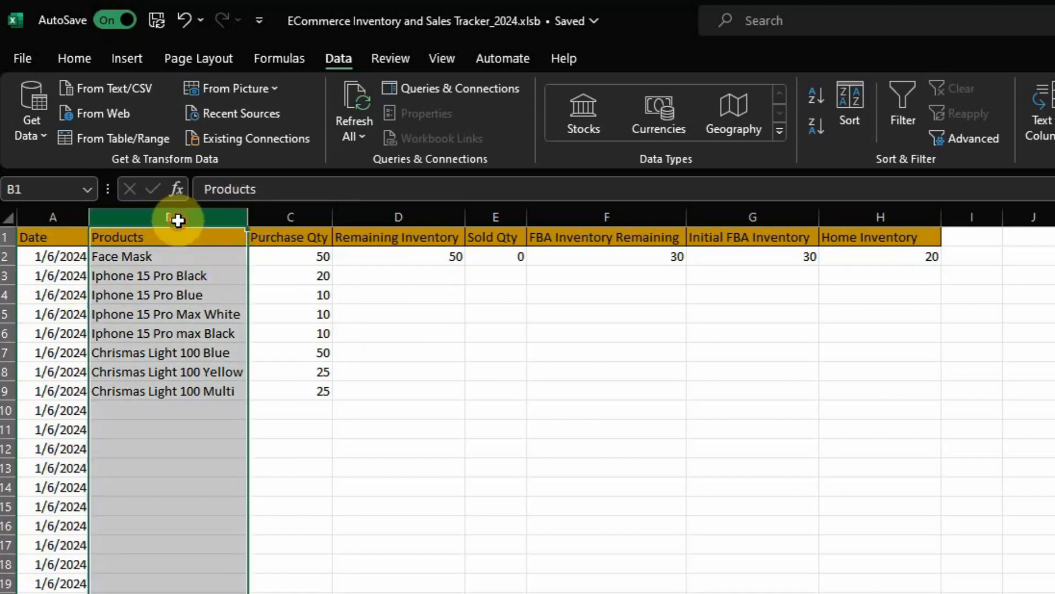
pyautogui.click(182, 275)
pyautogui.click(187, 259)
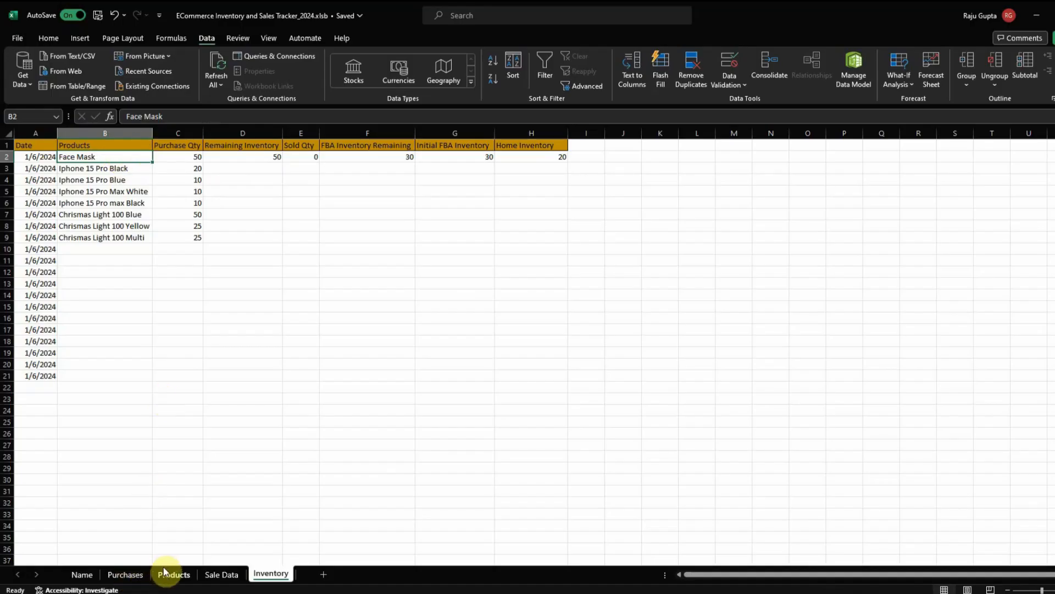
pyautogui.click(165, 574)
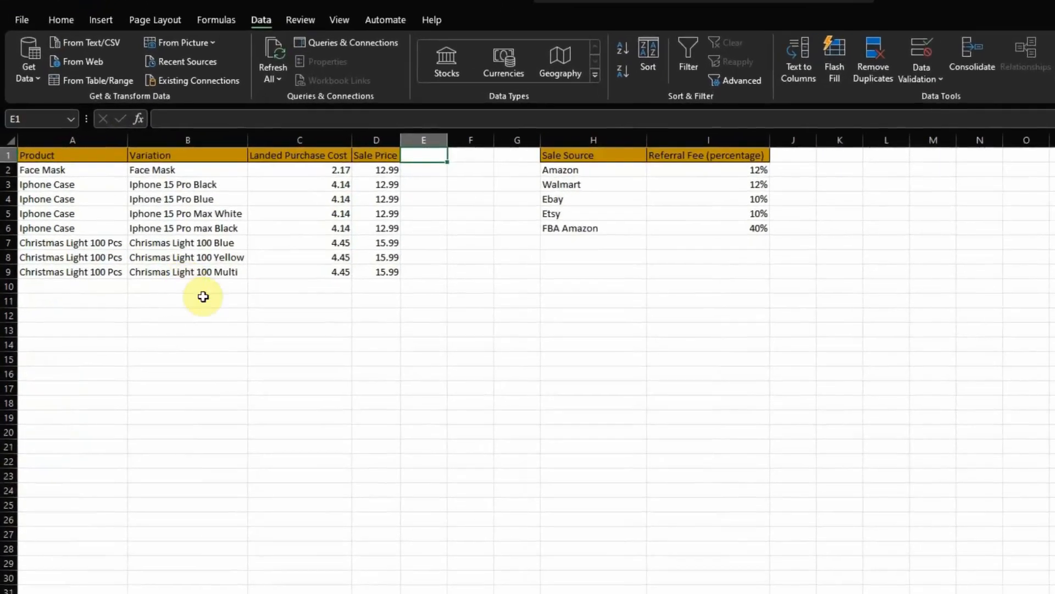
pyautogui.moveTo(227, 177); pyautogui.dragTo(234, 452)
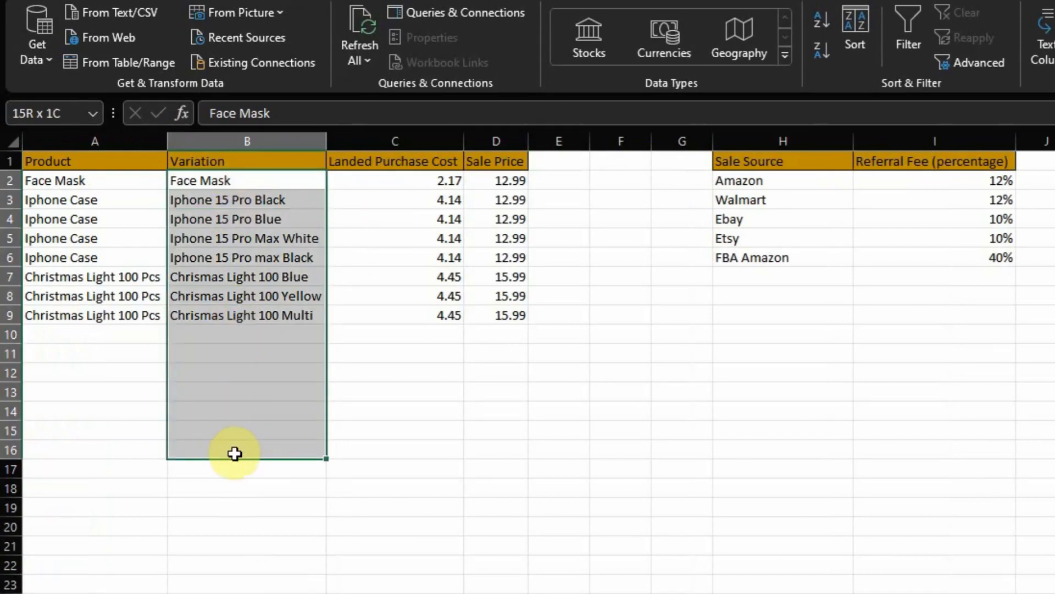
pyautogui.moveTo(234, 454); pyautogui.dragTo(234, 454)
pyautogui.click(255, 193)
pyautogui.moveTo(255, 177); pyautogui.dragTo(269, 315)
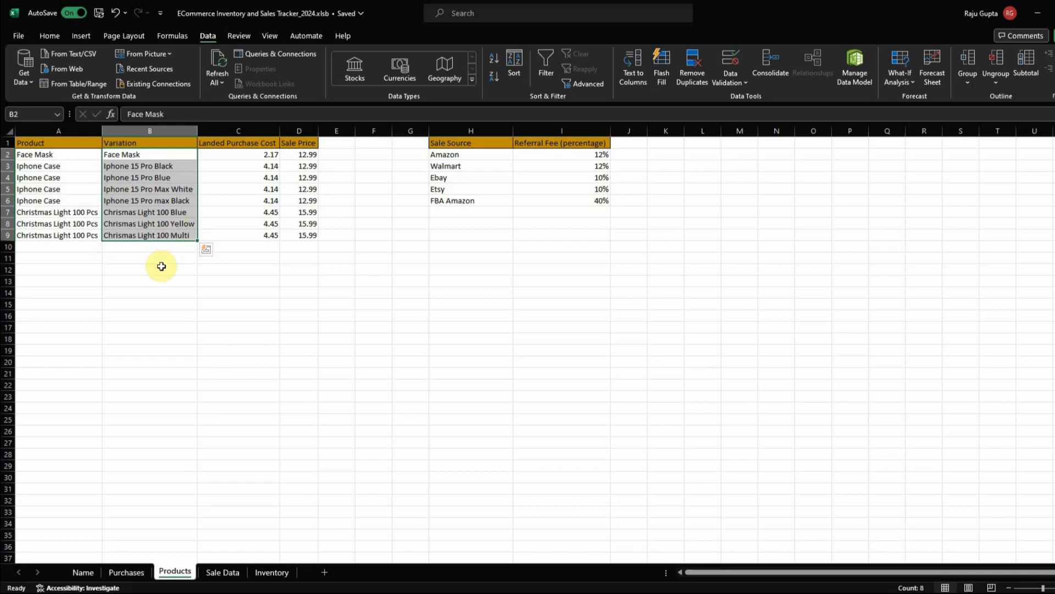
# Step: Return to the Inventory sheet and review the Purchase Qty entries for the products from Face Mask to Chrismas Light 100 Multi
pyautogui.click(272, 571)
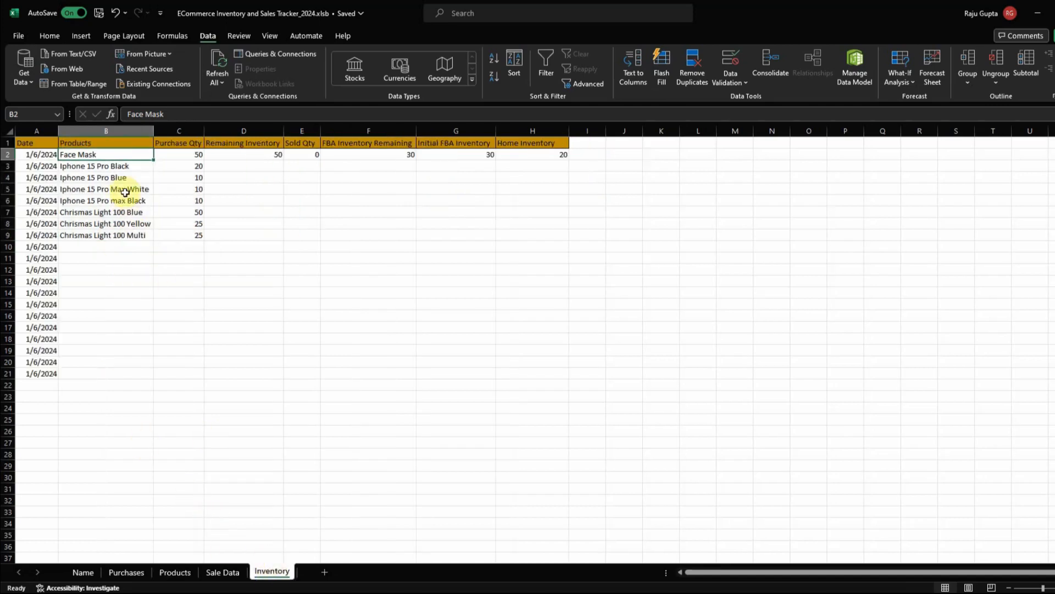
pyautogui.click(90, 179)
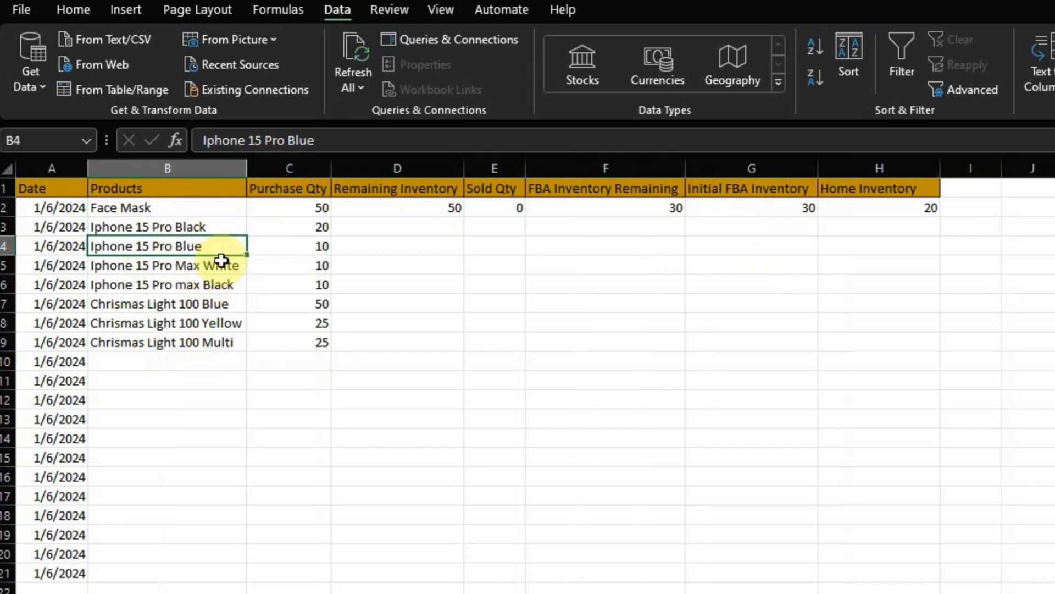
pyautogui.click(303, 204)
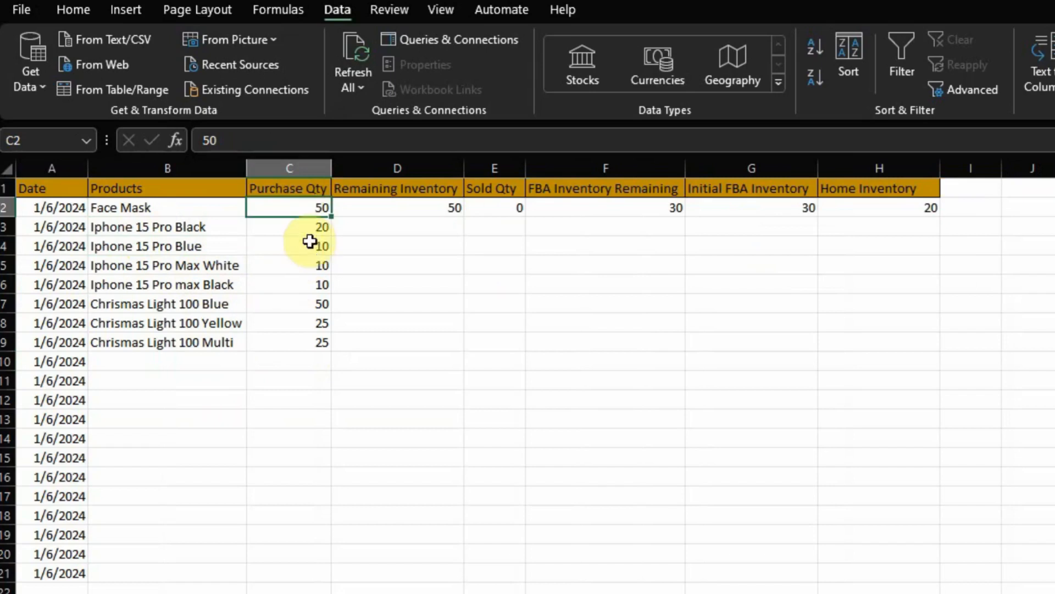
pyautogui.click(304, 228)
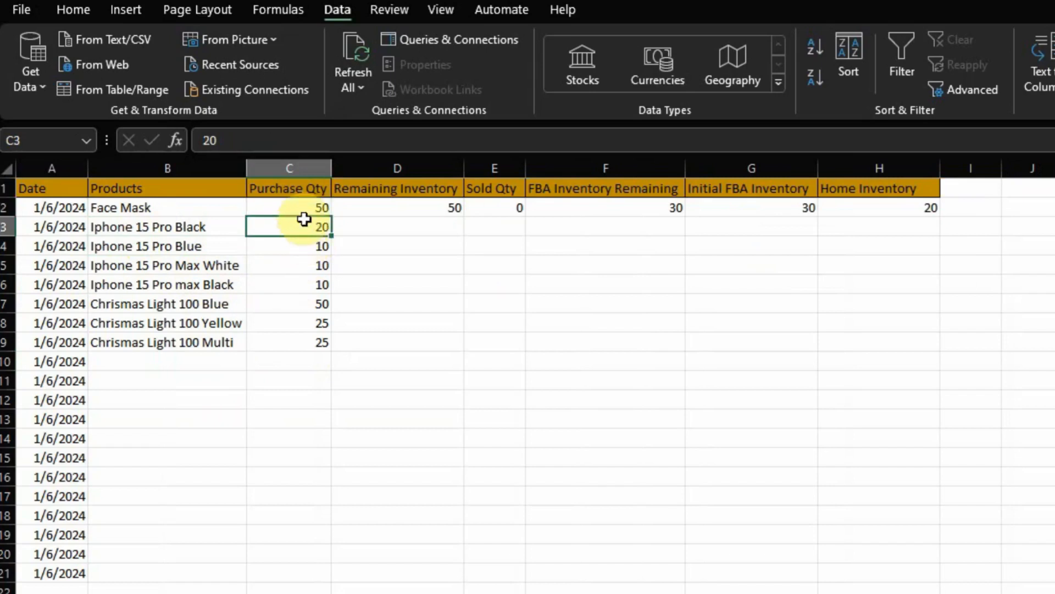
pyautogui.click(306, 207)
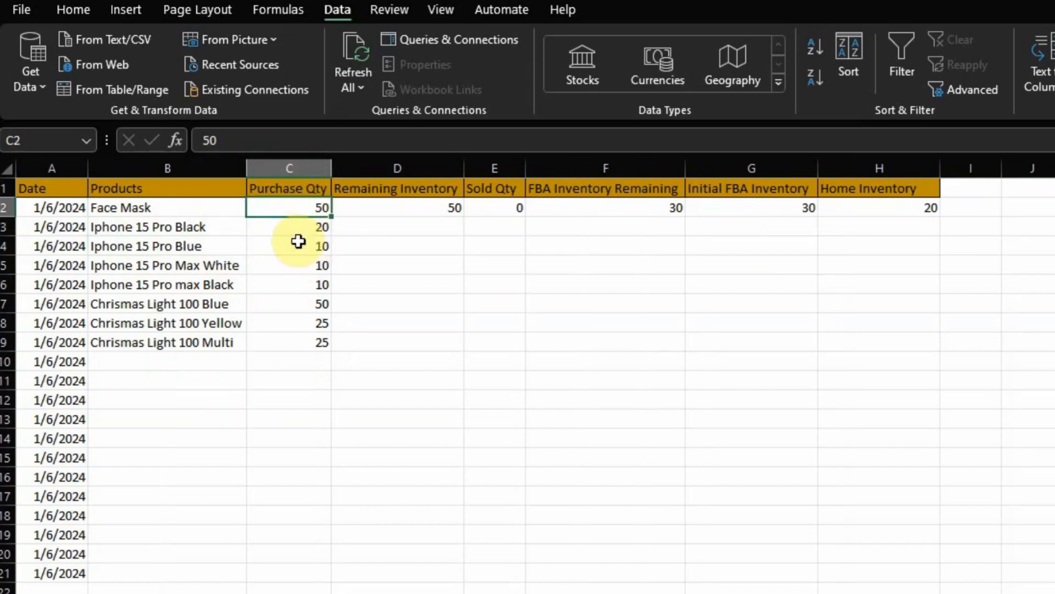
pyautogui.click(273, 225)
pyautogui.click(271, 283)
pyautogui.click(282, 341)
pyautogui.click(302, 242)
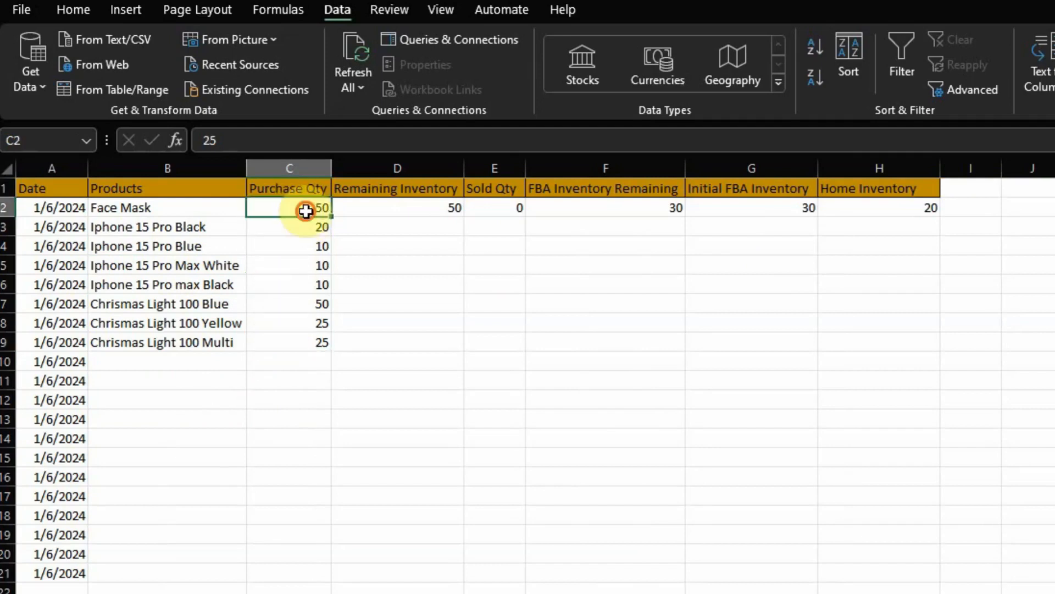
pyautogui.click(292, 281)
pyautogui.click(287, 325)
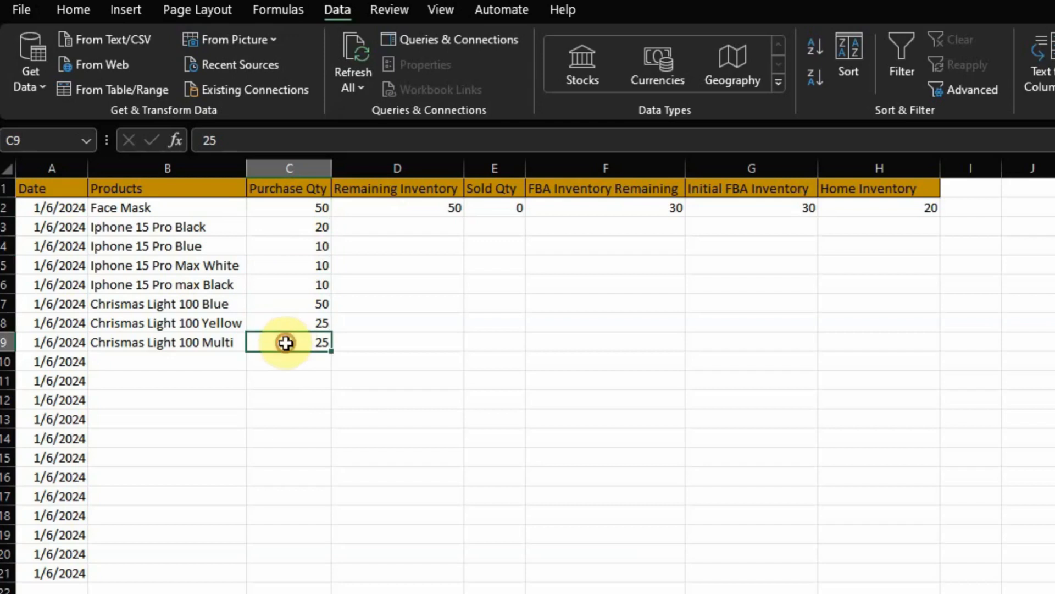
pyautogui.click(286, 343)
# Step: Turn the Face Mask purchase quantity in C2 into the formula =50
pyautogui.click(302, 213)
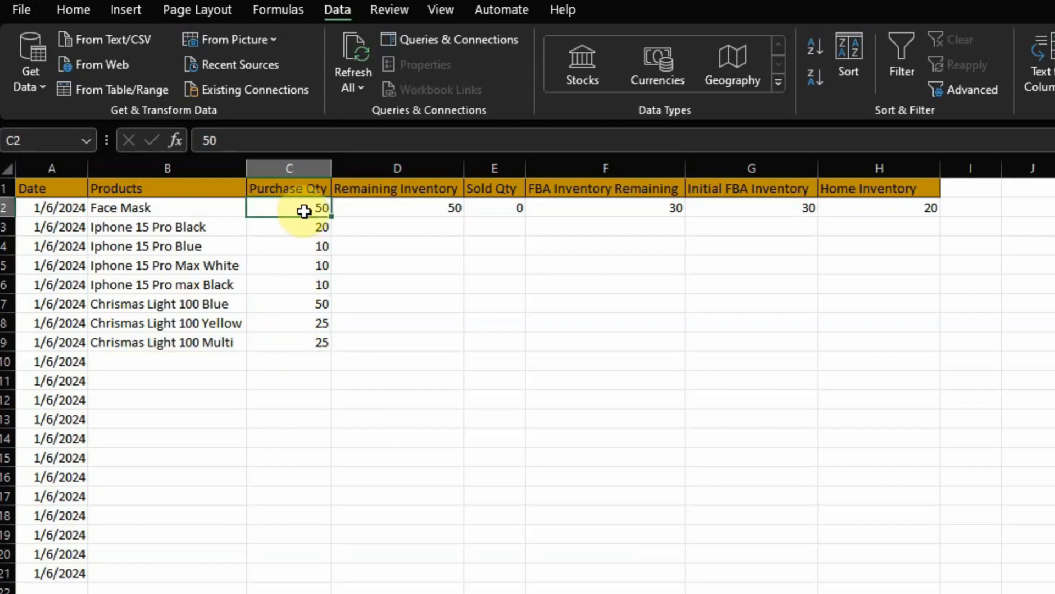
pyautogui.doubleClick(306, 210)
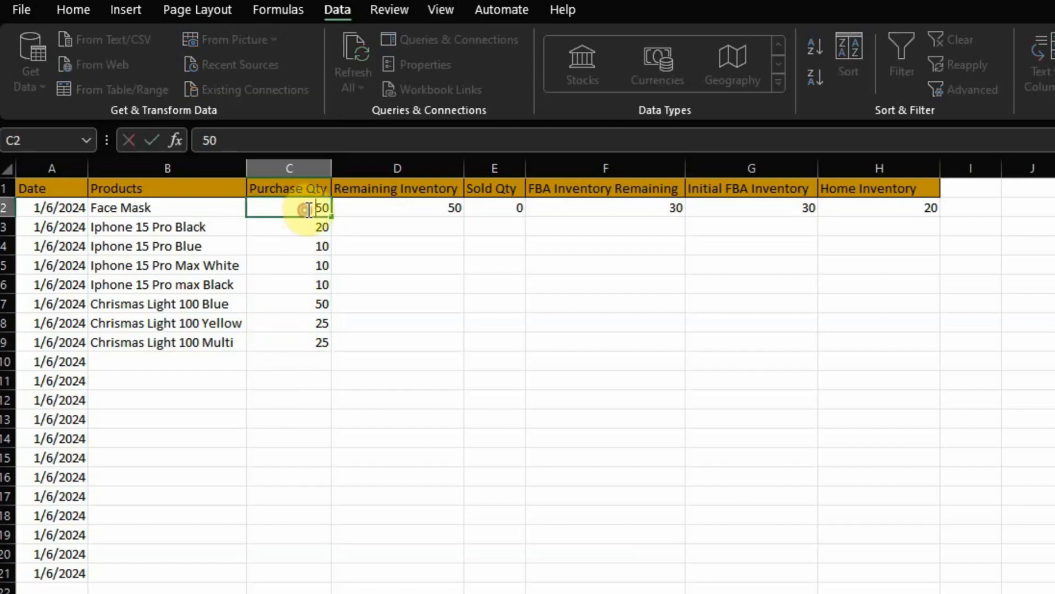
pyautogui.write('=')
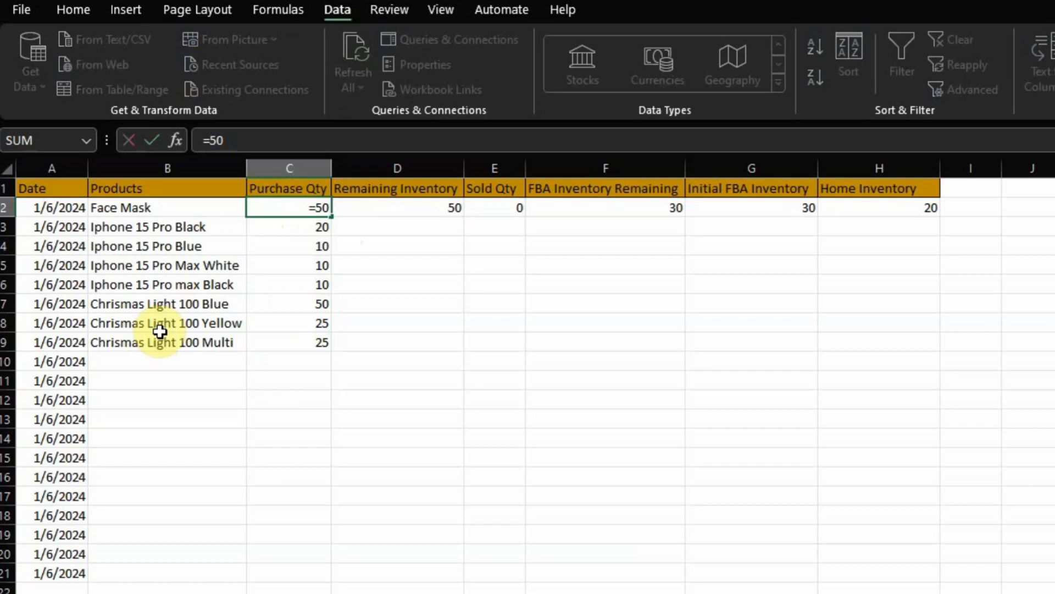
pyautogui.press('Tab')
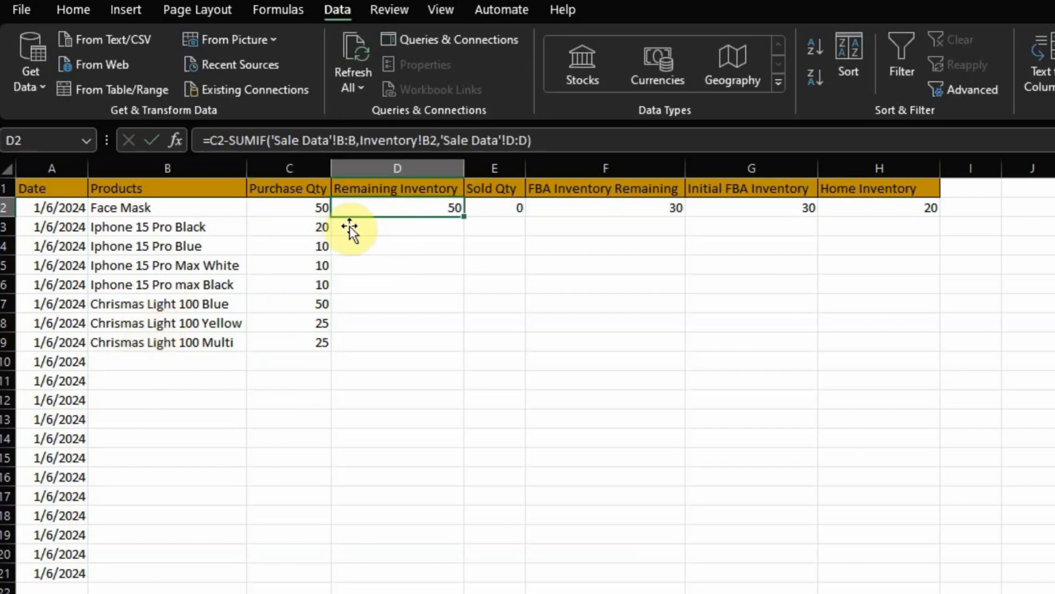
# Step: Examine the SUMIF range argument 'Sale Data'!B:B in the Face Mask Remaining Inventory formula in D2, consulting the Sale Data sheet
pyautogui.doubleClick(397, 210)
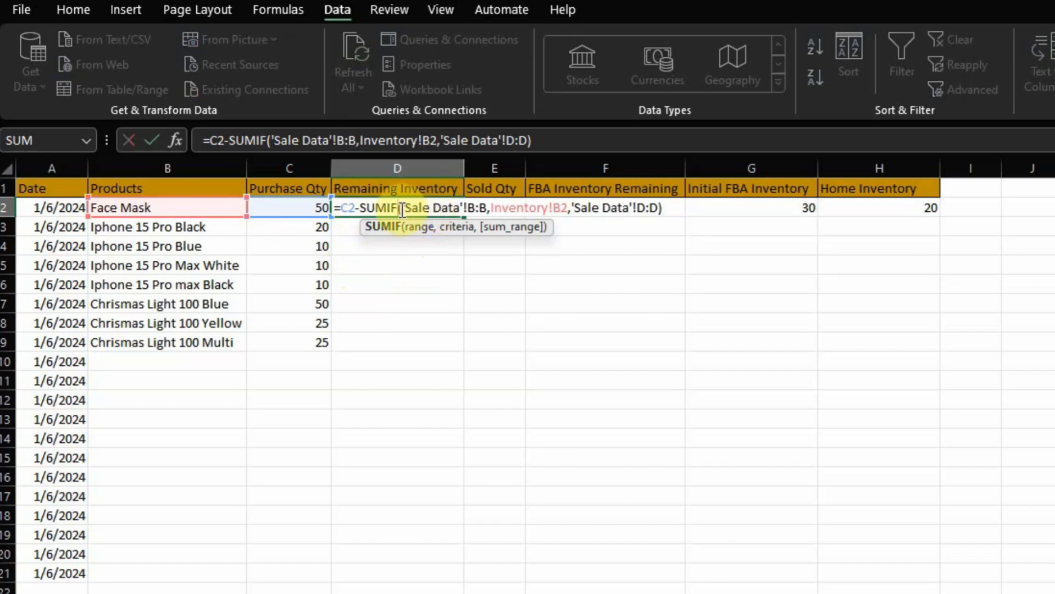
pyautogui.moveTo(403, 207); pyautogui.dragTo(486, 208)
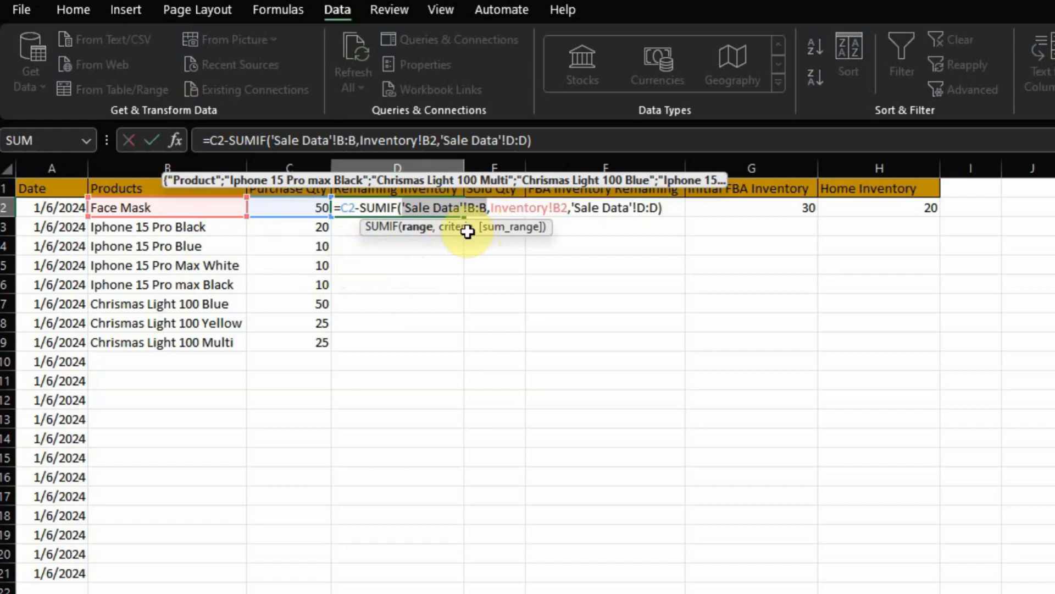
pyautogui.click(181, 593)
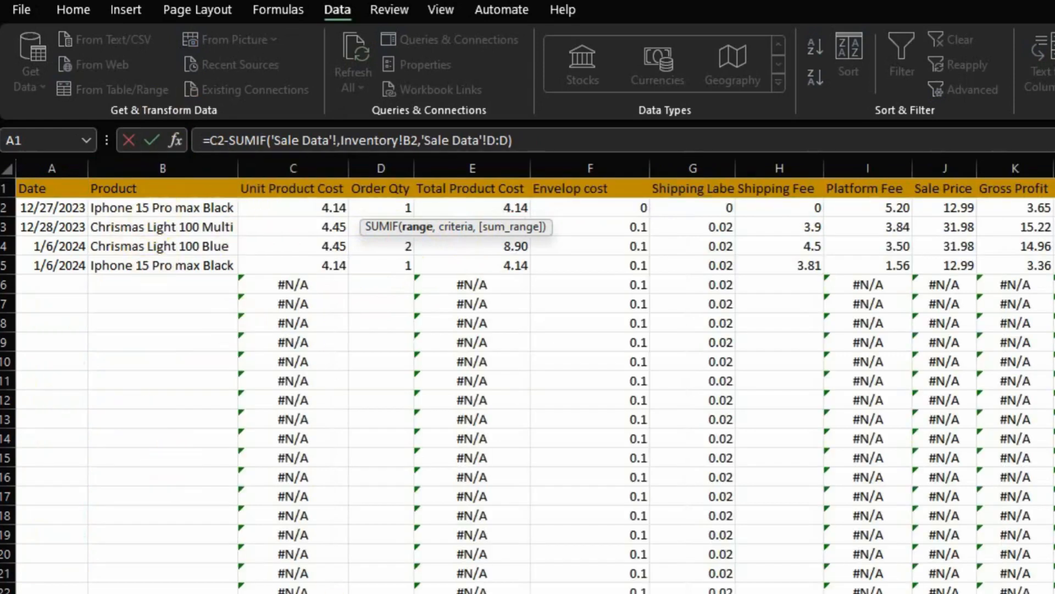
pyautogui.click(165, 593)
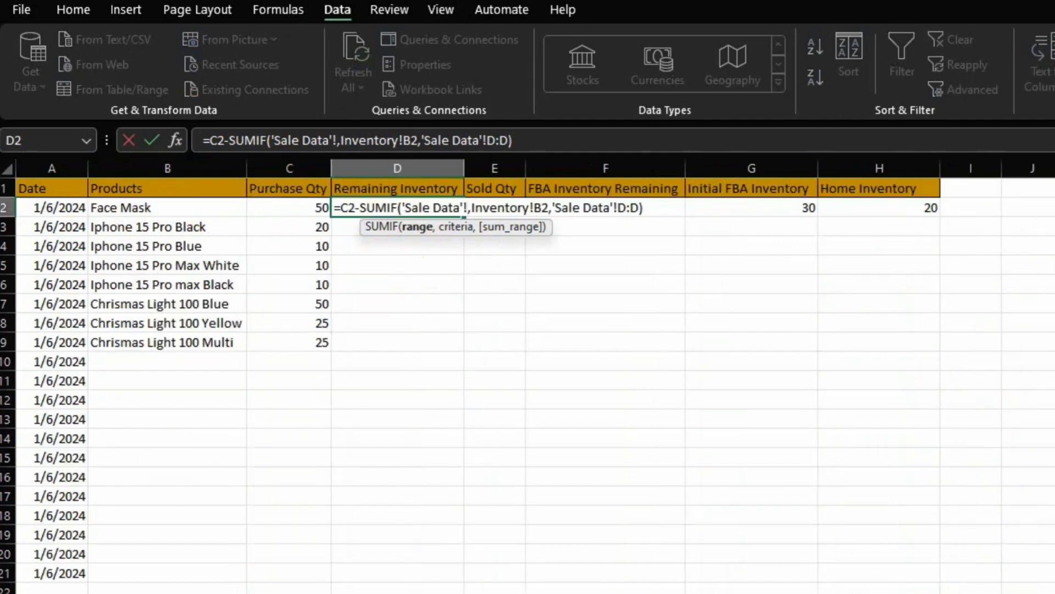
pyautogui.hotkey('ctrl', 'z')
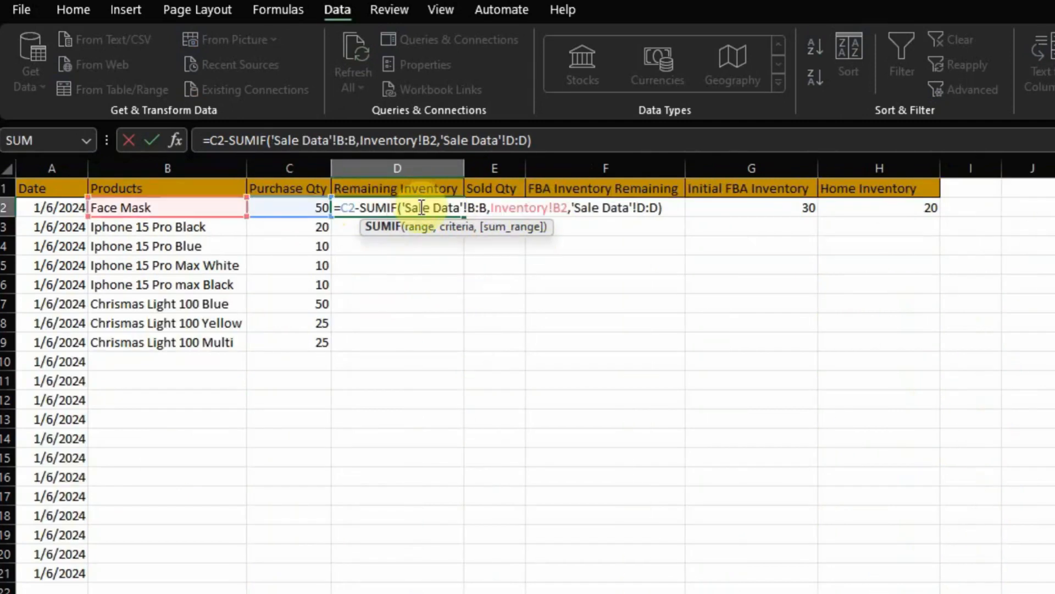
pyautogui.moveTo(404, 209); pyautogui.dragTo(484, 212)
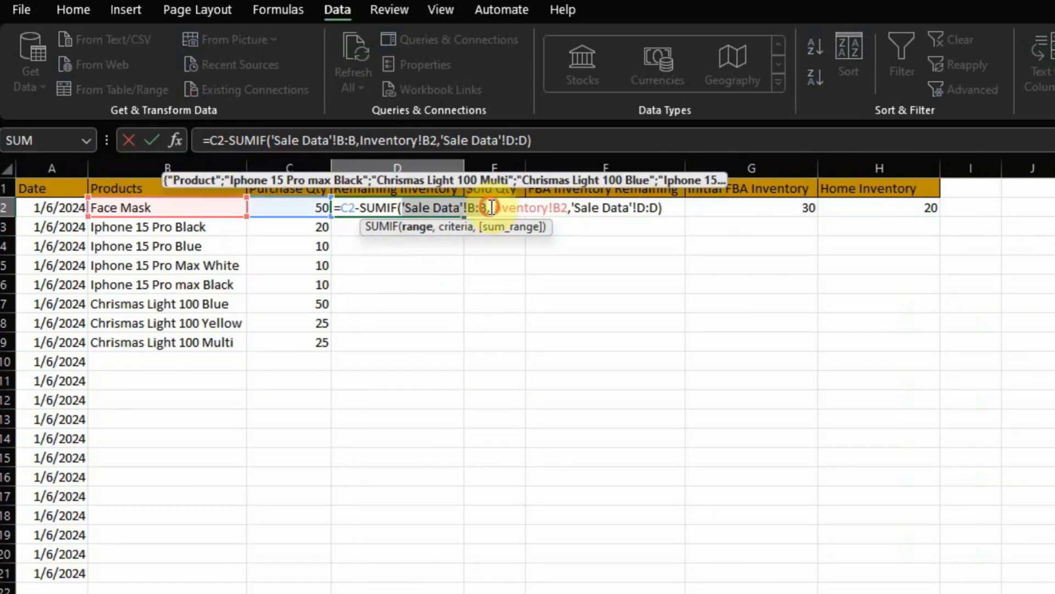
# Step: Examine the criteria and sum_range arguments of D2's SUMIF against the Order Qty column in Sale Data, and discard any formula edits
pyautogui.click(491, 208)
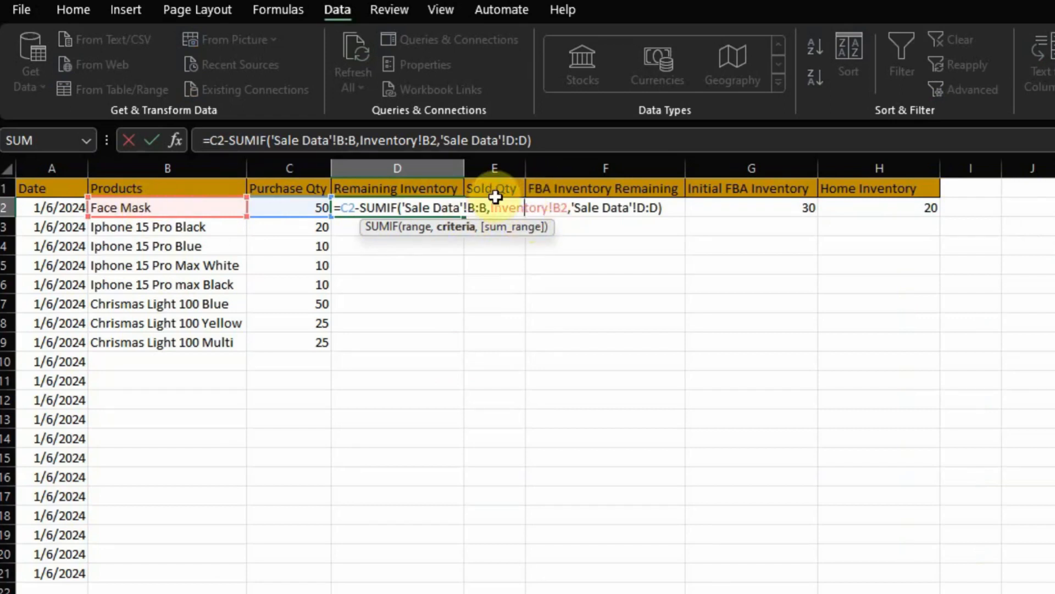
pyautogui.click(575, 211)
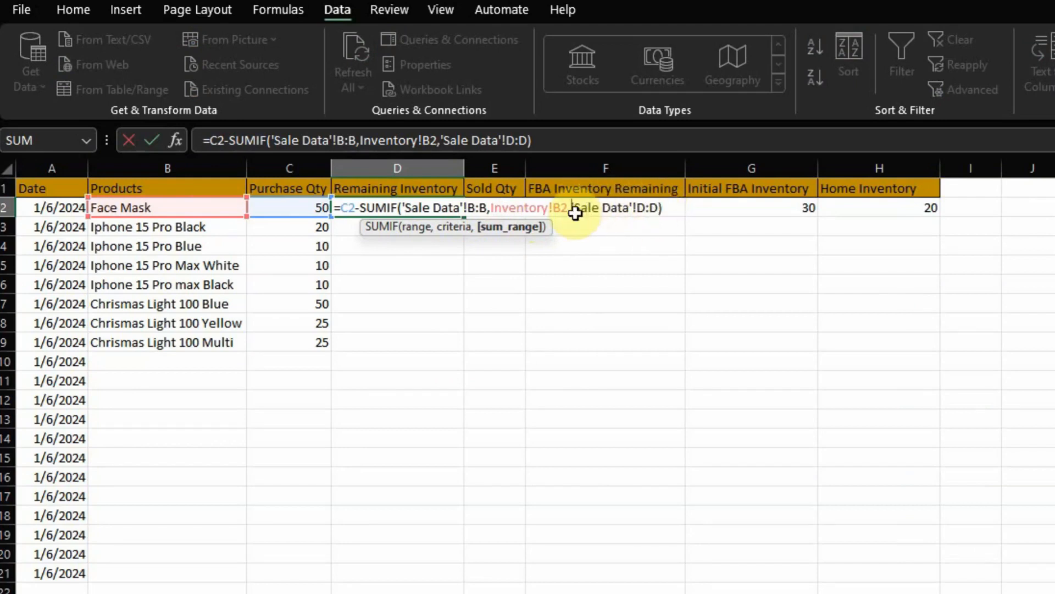
pyautogui.click(468, 593)
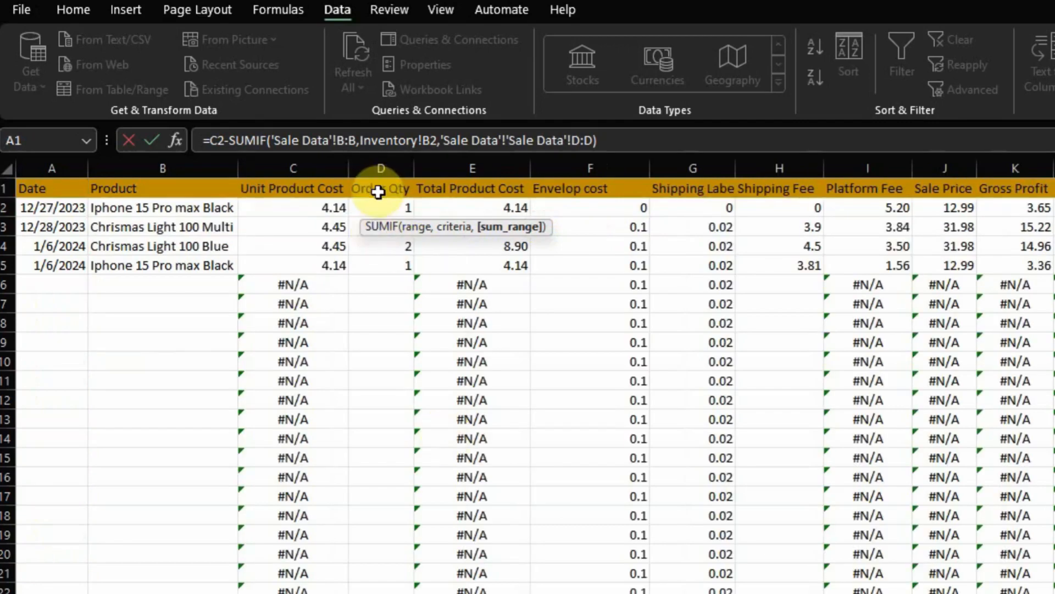
pyautogui.click(351, 299)
pyautogui.press('Escape')
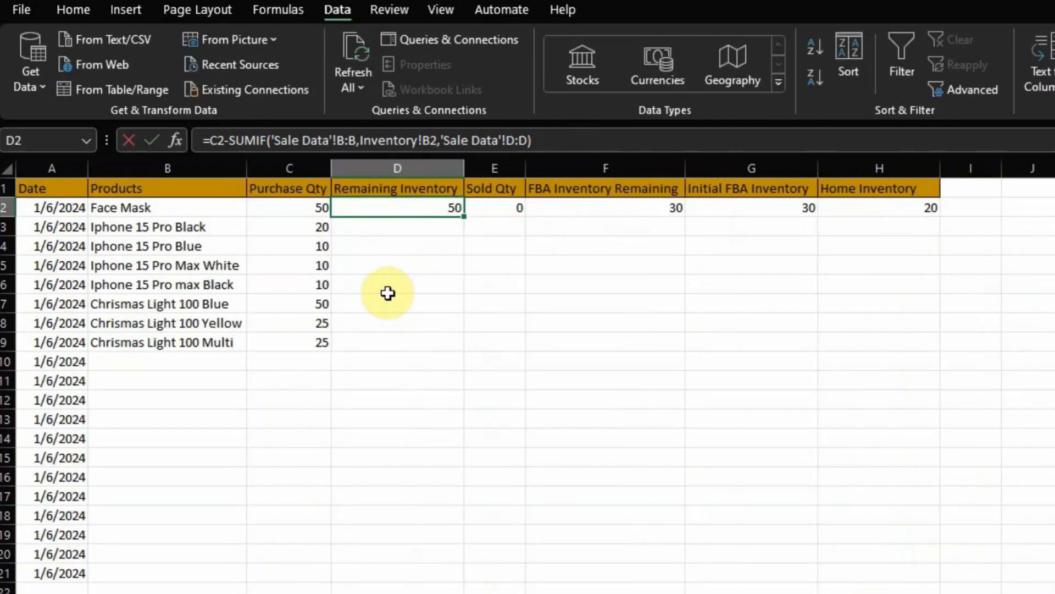
# Step: Review the complete Remaining Inventory formula in D2 once more and leave it as is
pyautogui.doubleClick(423, 207)
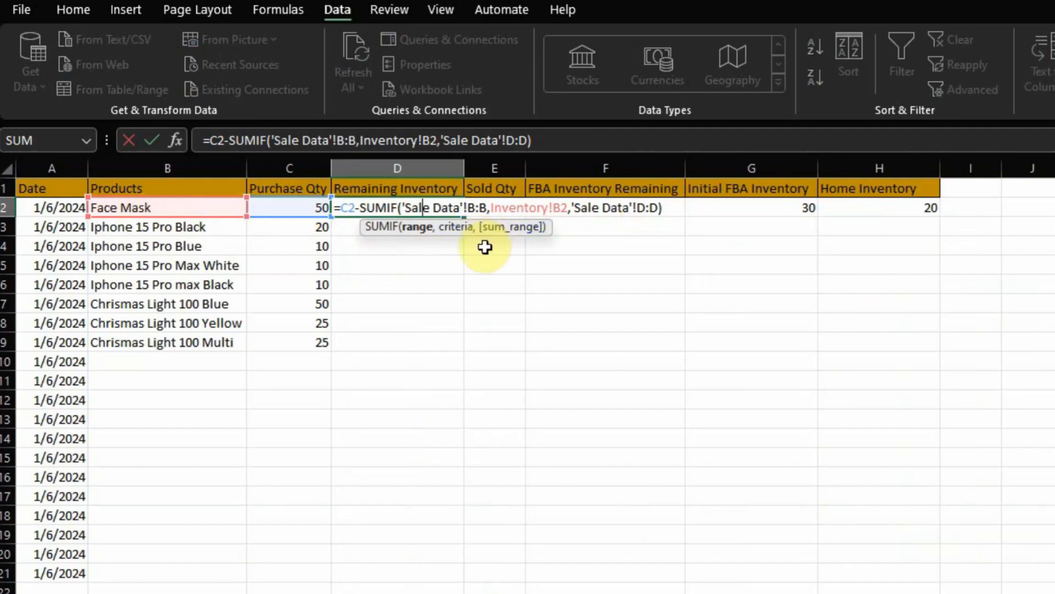
pyautogui.press('Return')
pyautogui.click(404, 245)
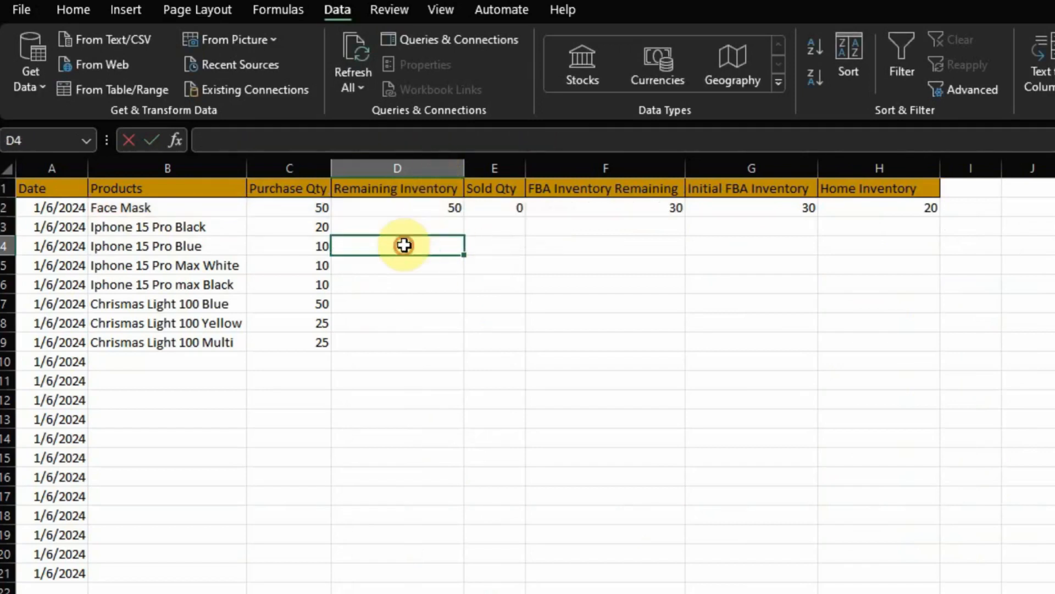
pyautogui.click(417, 208)
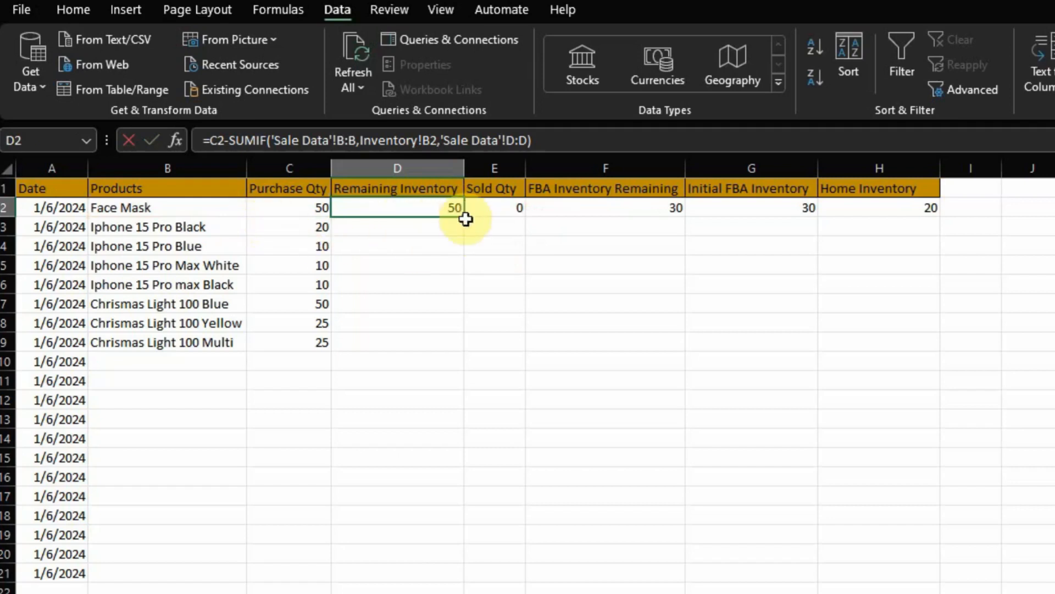
# Step: Inspect which cells the Face Mask Sold Qty formula in E2 references
pyautogui.click(480, 208)
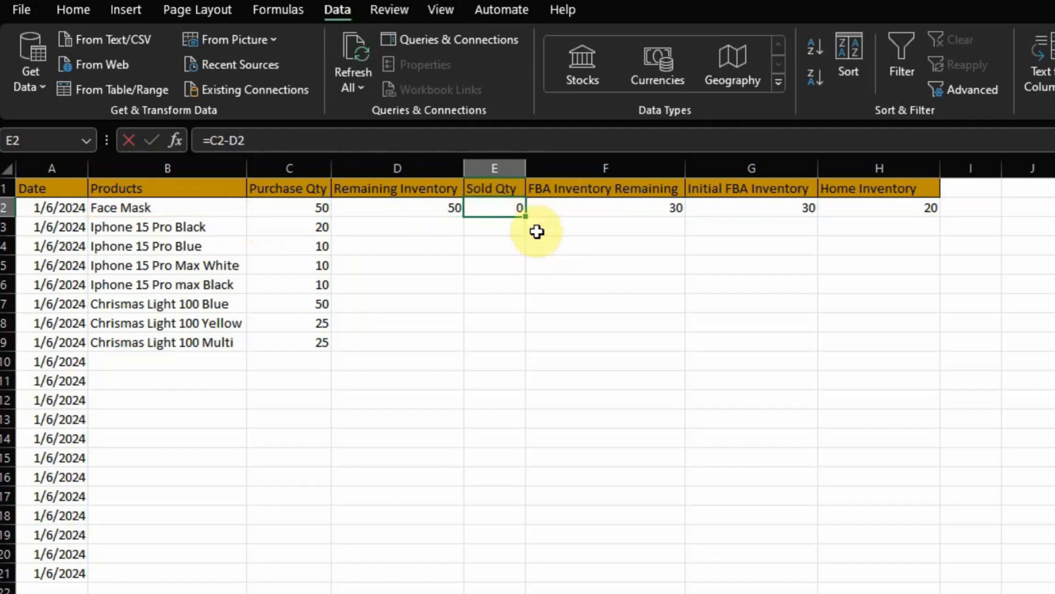
pyautogui.doubleClick(505, 208)
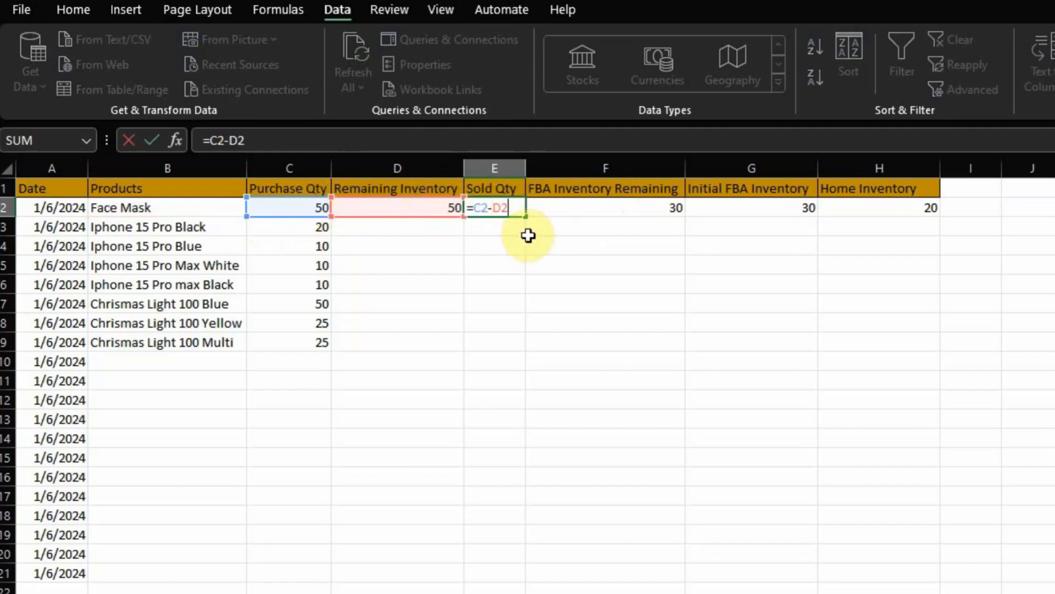
pyautogui.click(579, 214)
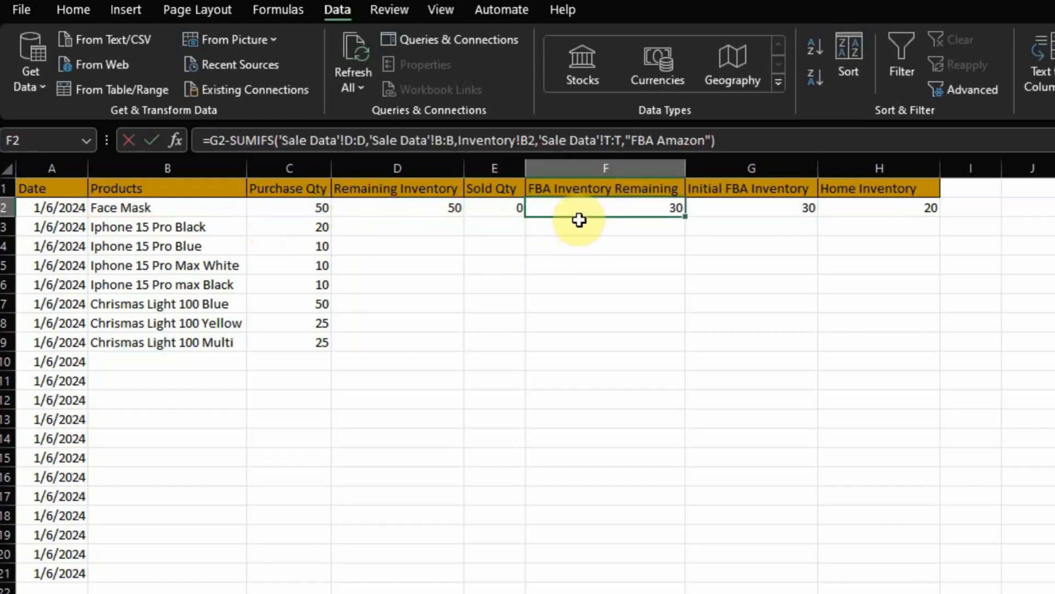
# Step: Examine the sum_range and criteria_range1 arguments of the SUMIFS formula for FBA Inventory Remaining in F2
pyautogui.doubleClick(625, 208)
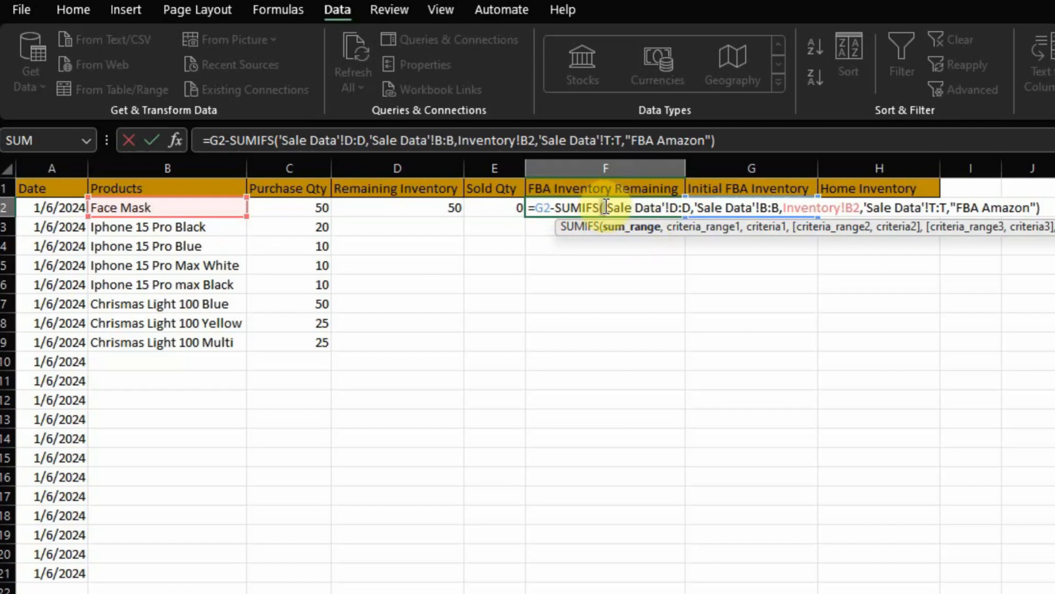
pyautogui.moveTo(607, 207); pyautogui.dragTo(690, 208)
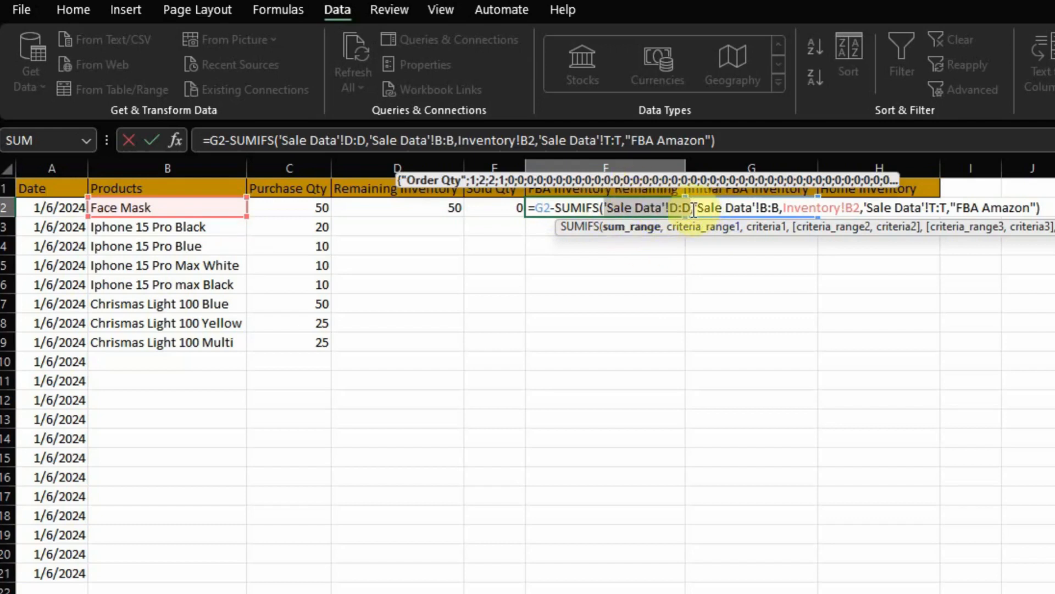
pyautogui.click(696, 207)
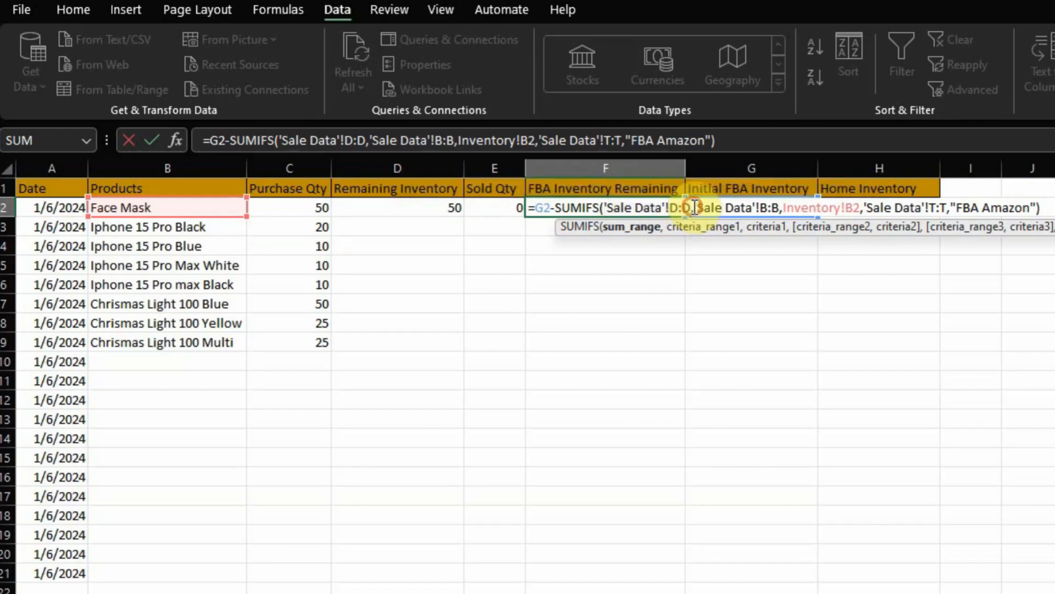
pyautogui.click(698, 207)
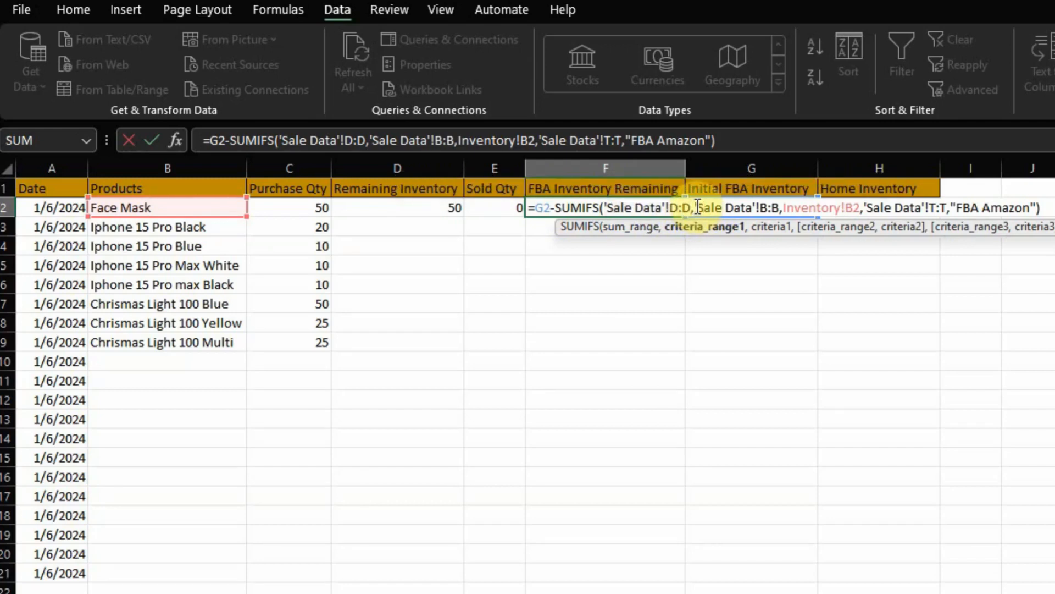
pyautogui.moveTo(696, 207); pyautogui.dragTo(780, 212)
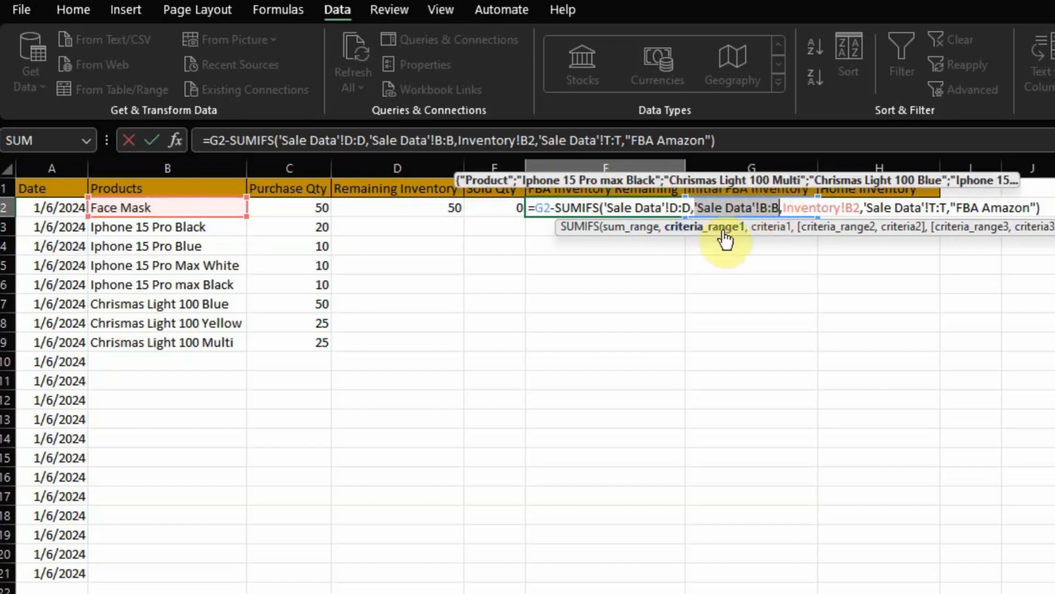
# Step: Examine the criteria1 and criteria_range2 arguments of F2's SUMIFS formula, and close the formula without changes
pyautogui.click(801, 207)
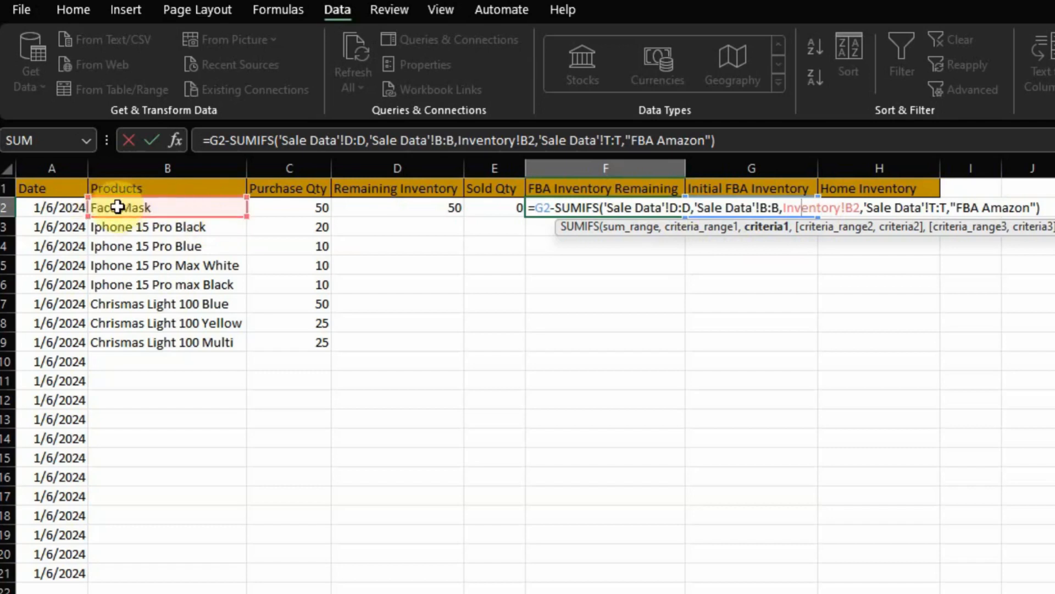
pyautogui.click(864, 208)
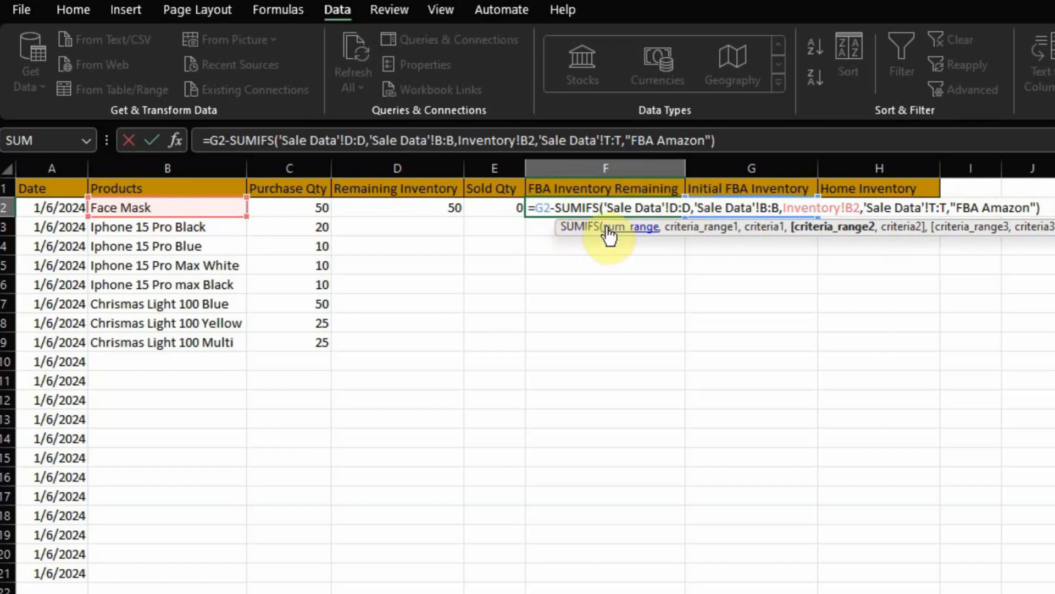
pyautogui.press('Return')
pyautogui.click(582, 247)
pyautogui.click(601, 211)
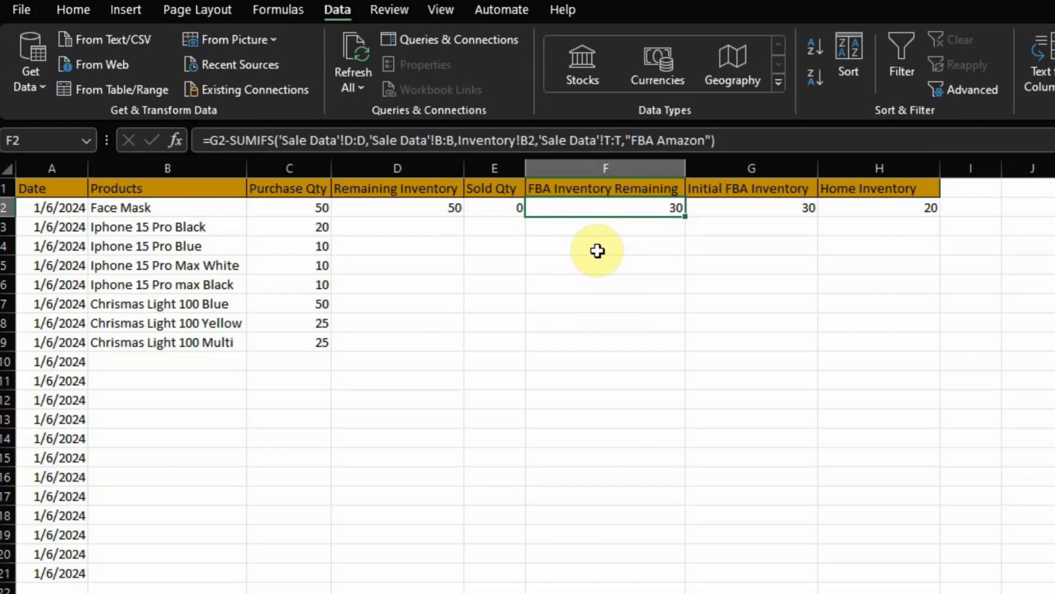
# Step: Turn the Face Mask initial FBA inventory in G2 into the formula =30
pyautogui.click(710, 206)
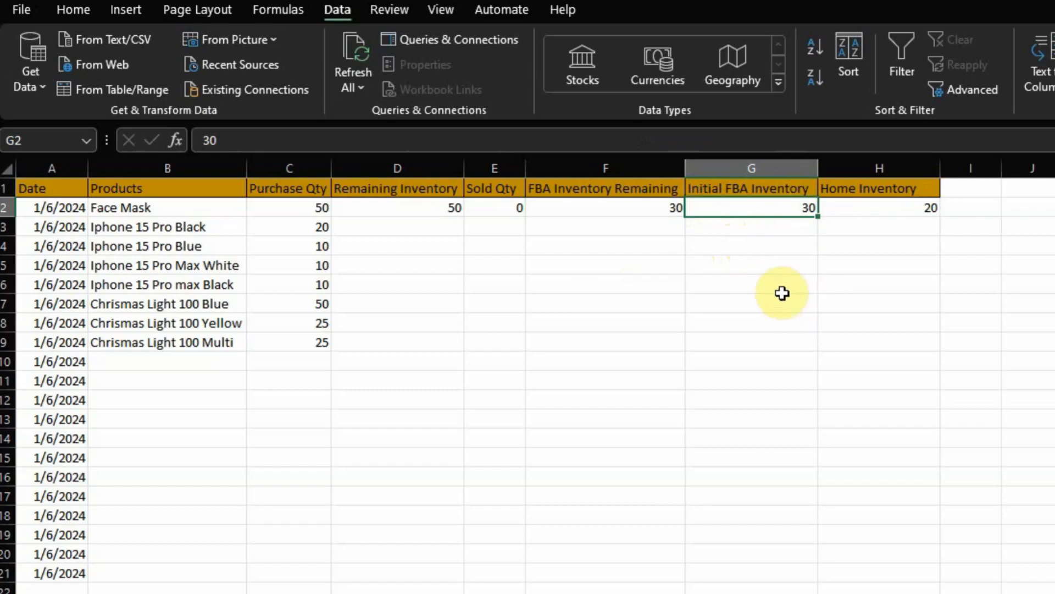
pyautogui.doubleClick(798, 210)
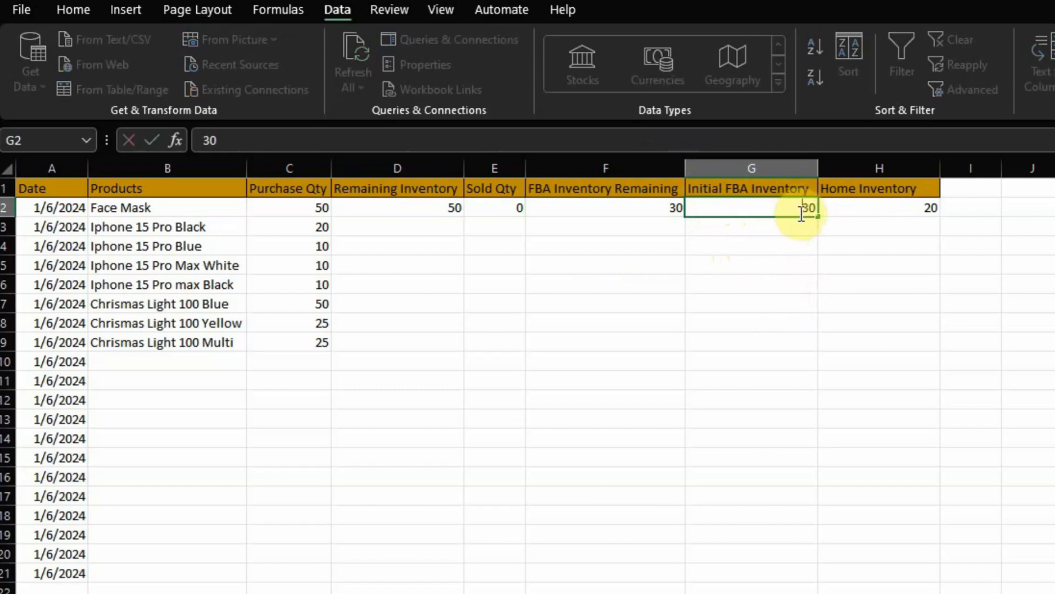
pyautogui.write('=')
pyautogui.press('End')
pyautogui.write('+')
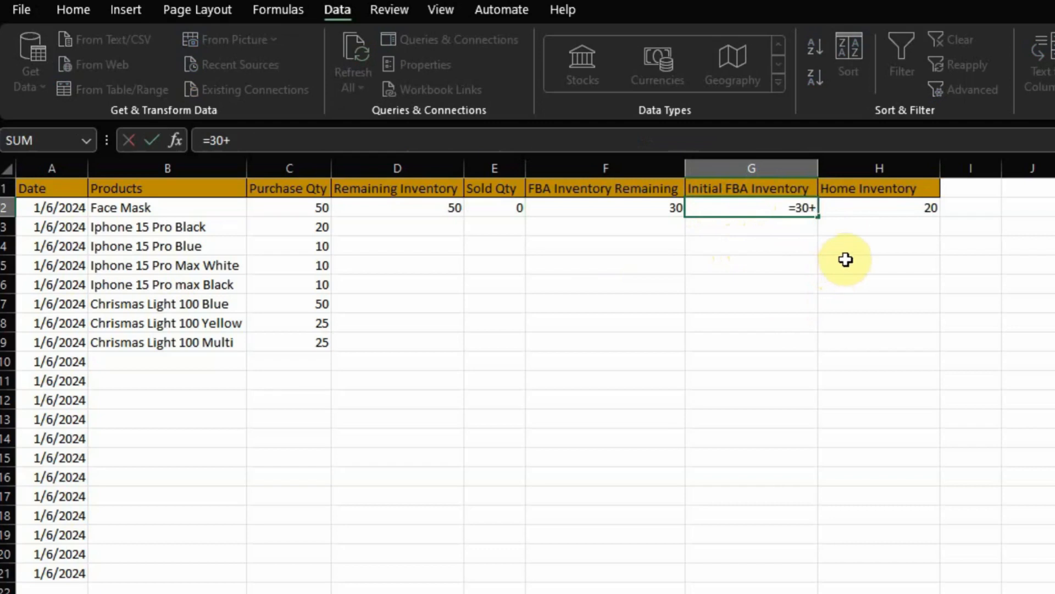
pyautogui.press('BackSpace')
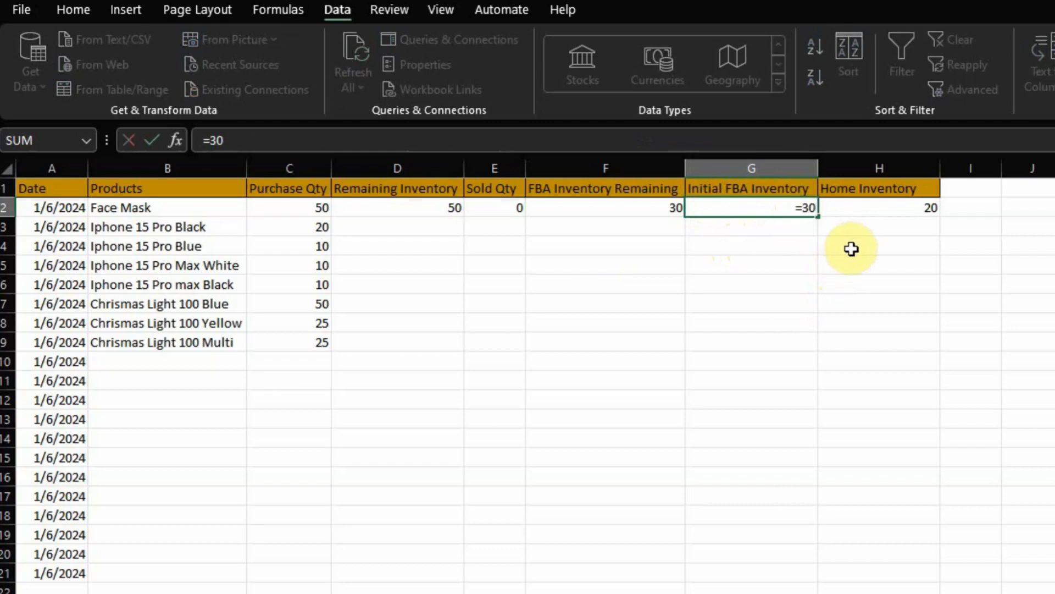
pyautogui.press('Return')
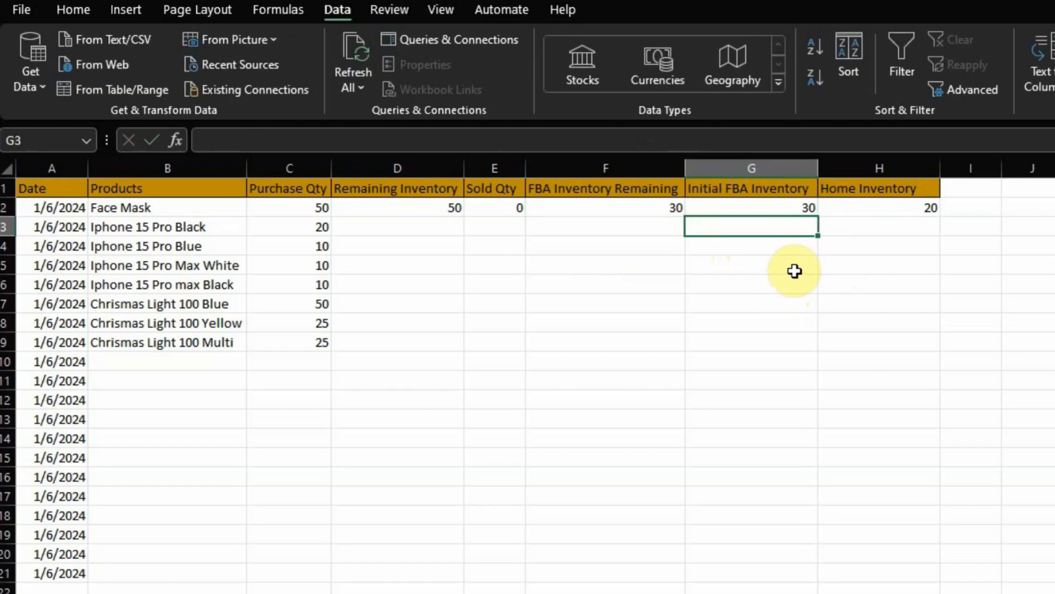
# Step: Inspect which cells the Face Mask Home Inventory formula in H2 references
pyautogui.click(847, 206)
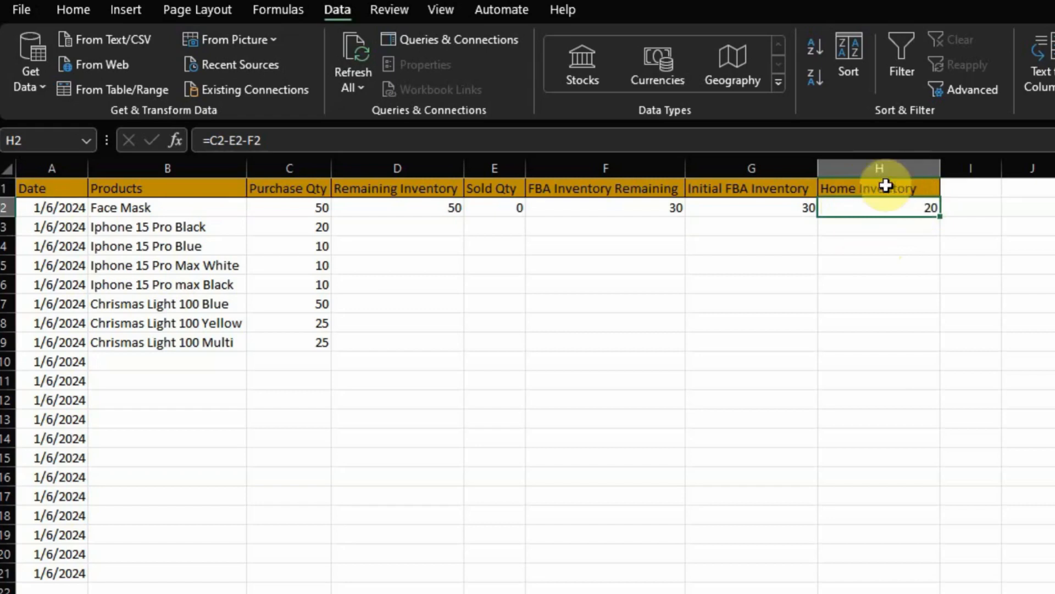
pyautogui.doubleClick(910, 207)
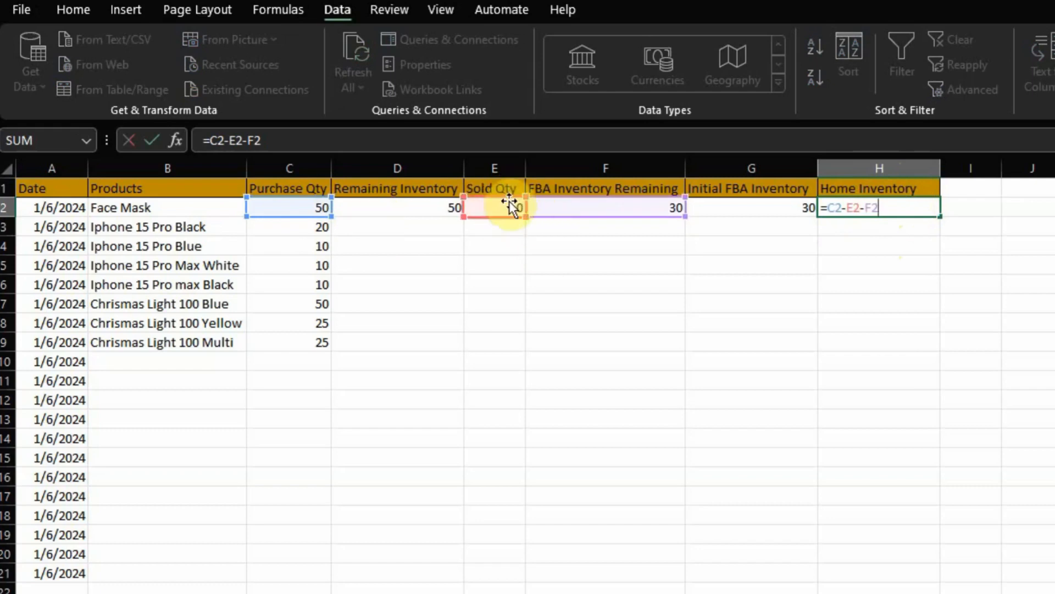
pyautogui.click(859, 221)
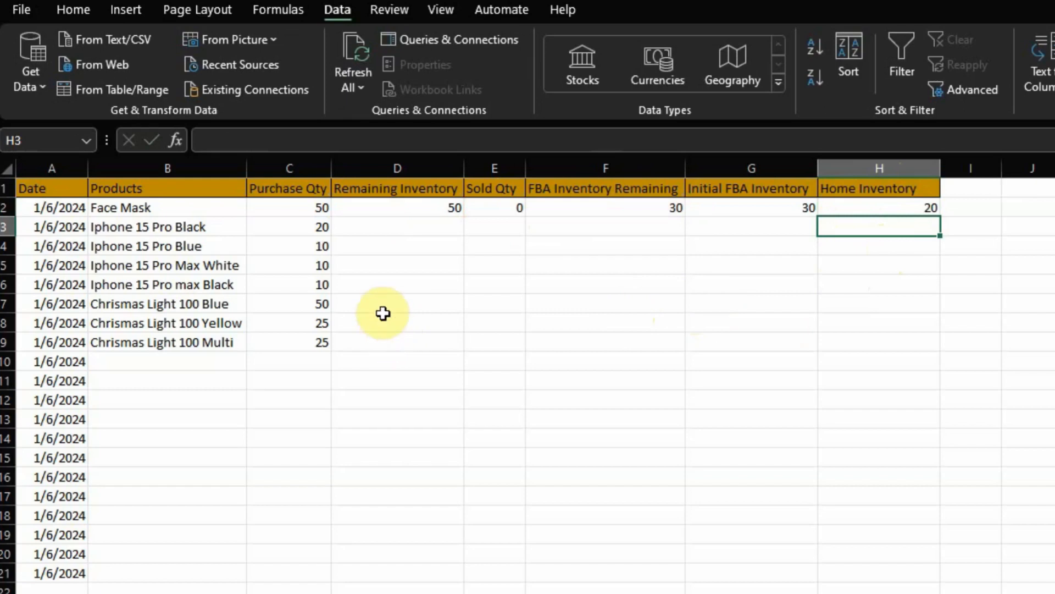
# Step: Check the Iphone 15 Pro Black row's product name, purchase quantity and Remaining Inventory cells in B3 to D3
pyautogui.click(173, 225)
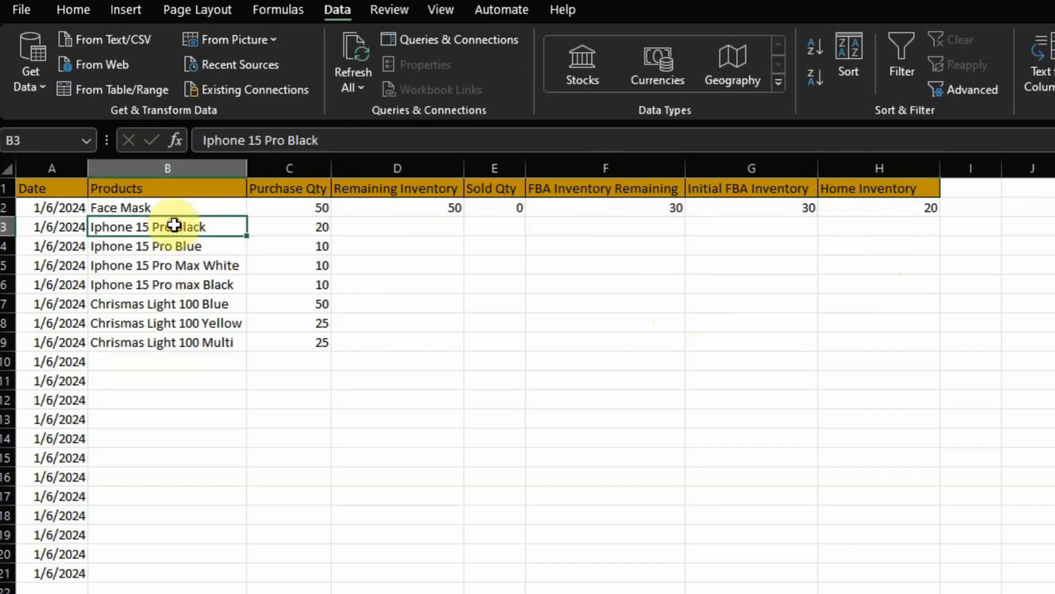
pyautogui.click(289, 228)
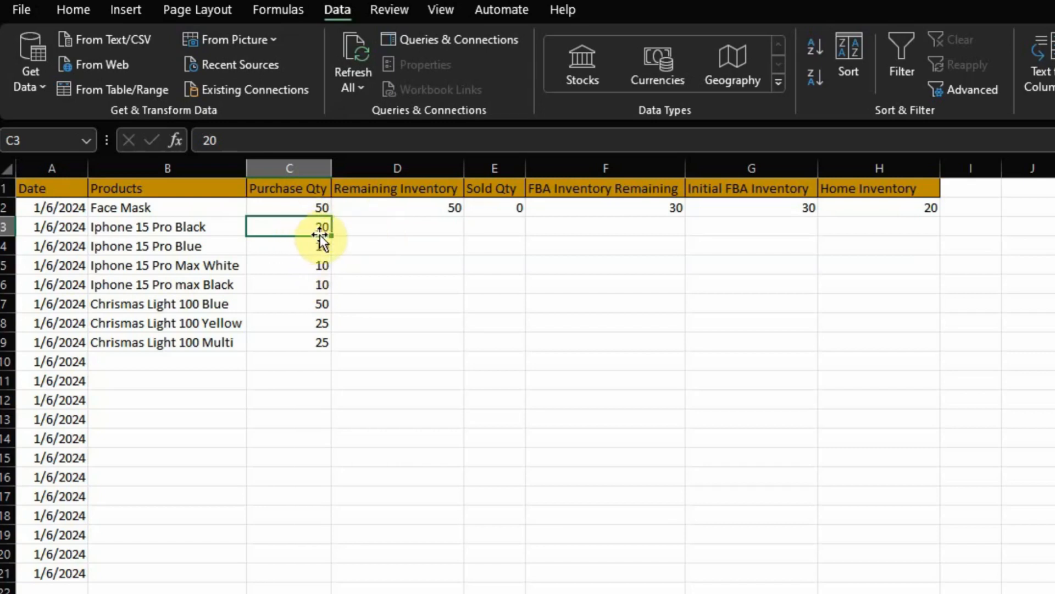
pyautogui.click(371, 225)
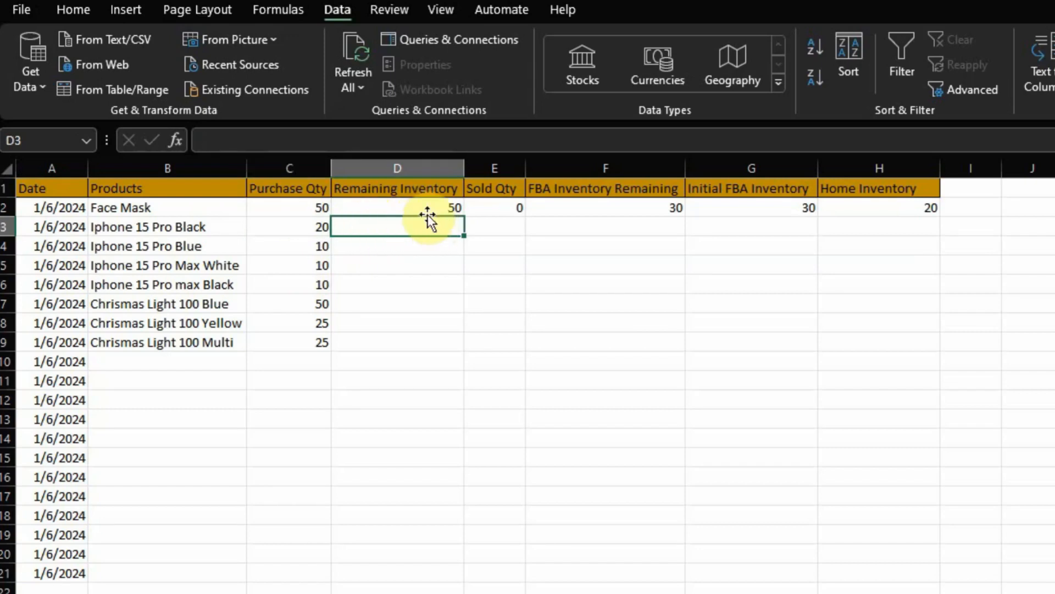
# Step: Enter the initial FBA inventory values 10, 5, 5, 5, 25, 10 and 10 in G3 to G9
pyautogui.click(407, 207)
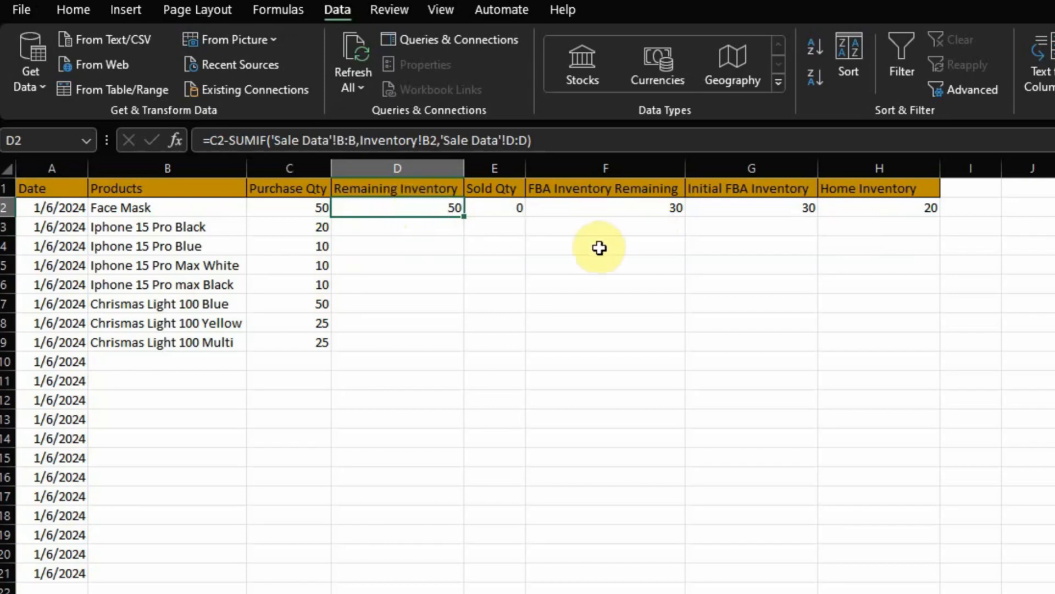
pyautogui.click(773, 229)
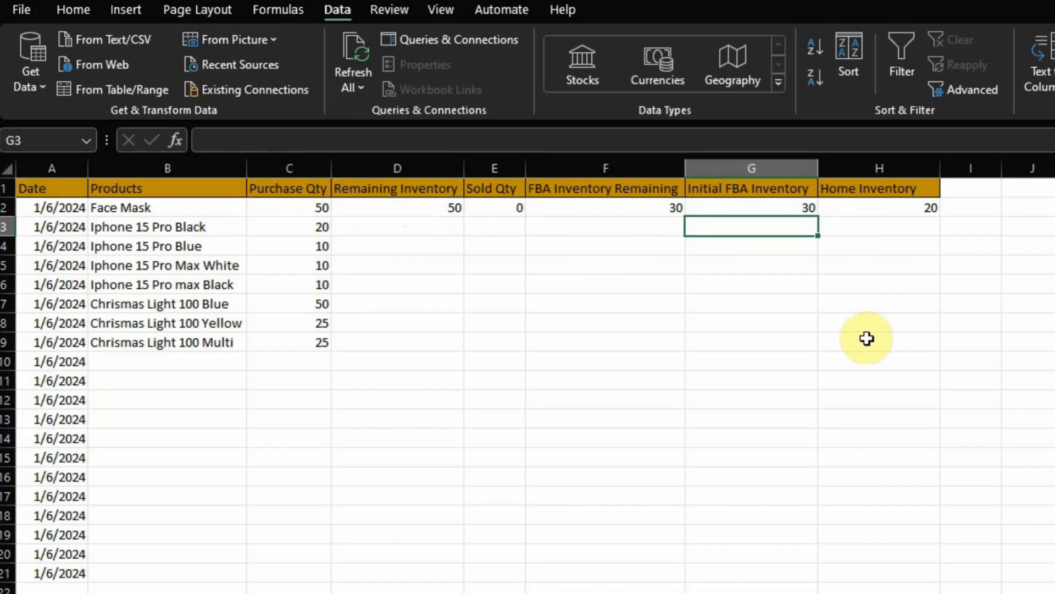
pyautogui.write('10')
pyautogui.press('Return')
pyautogui.write('5')
pyautogui.press('Return')
pyautogui.write('5')
pyautogui.press('Return')
pyautogui.write('5')
pyautogui.press('Return')
pyautogui.write('25')
pyautogui.press('Return')
pyautogui.write('10')
pyautogui.press('Return')
pyautogui.write('10')
pyautogui.press('Return')
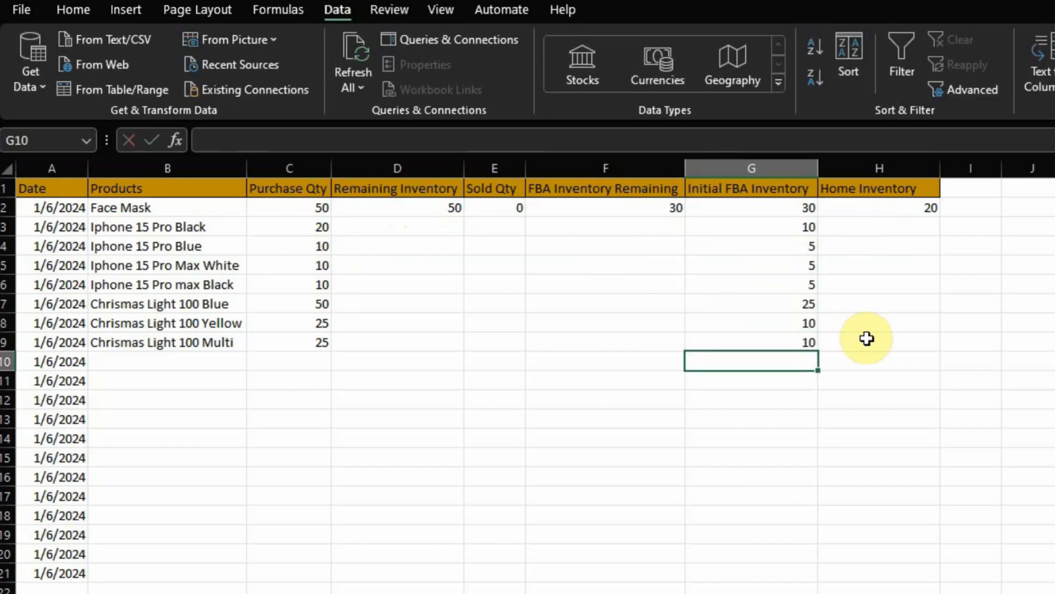
# Step: Fill the Remaining Inventory, Sold Qty and FBA Inventory Remaining formulas from D2:F2 down to row 9
pyautogui.click(429, 209)
pyautogui.moveTo(430, 209); pyautogui.dragTo(668, 348)
pyautogui.click(497, 400)
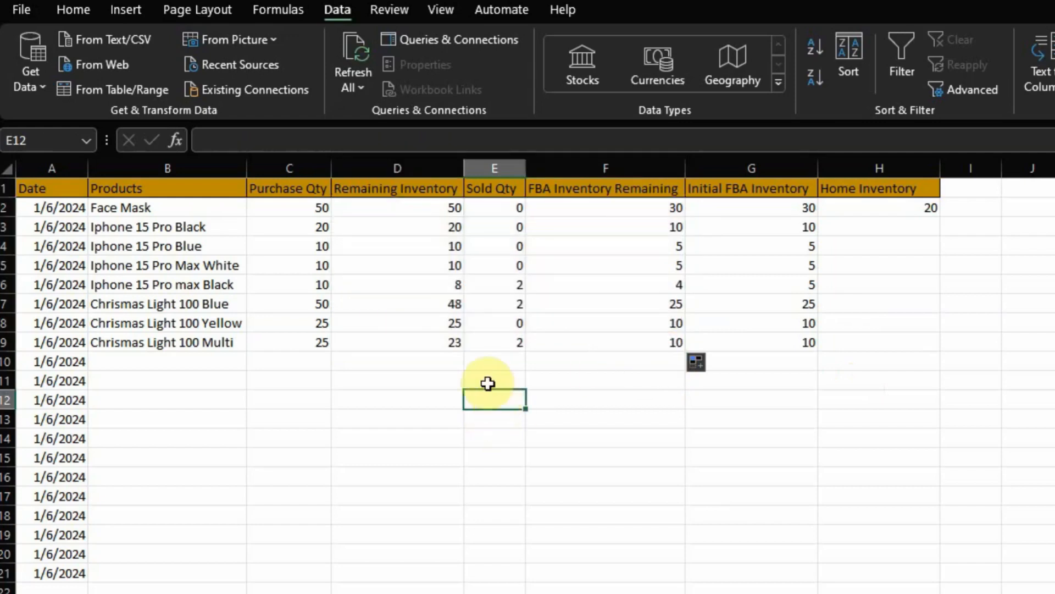
# Step: Fill the Home Inventory formula from H2 down to H9
pyautogui.click(878, 209)
pyautogui.moveTo(947, 212); pyautogui.dragTo(923, 345)
pyautogui.click(462, 417)
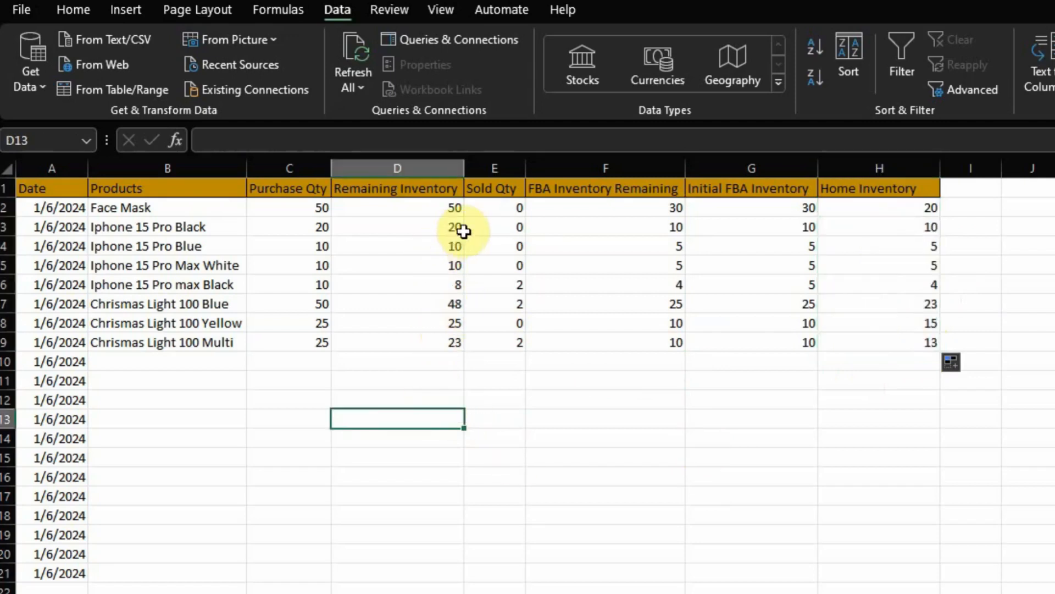
# Step: Check the Iphone 15 Pro max Black row's purchase, remaining, sold, FBA remaining and home inventory cells
pyautogui.click(434, 285)
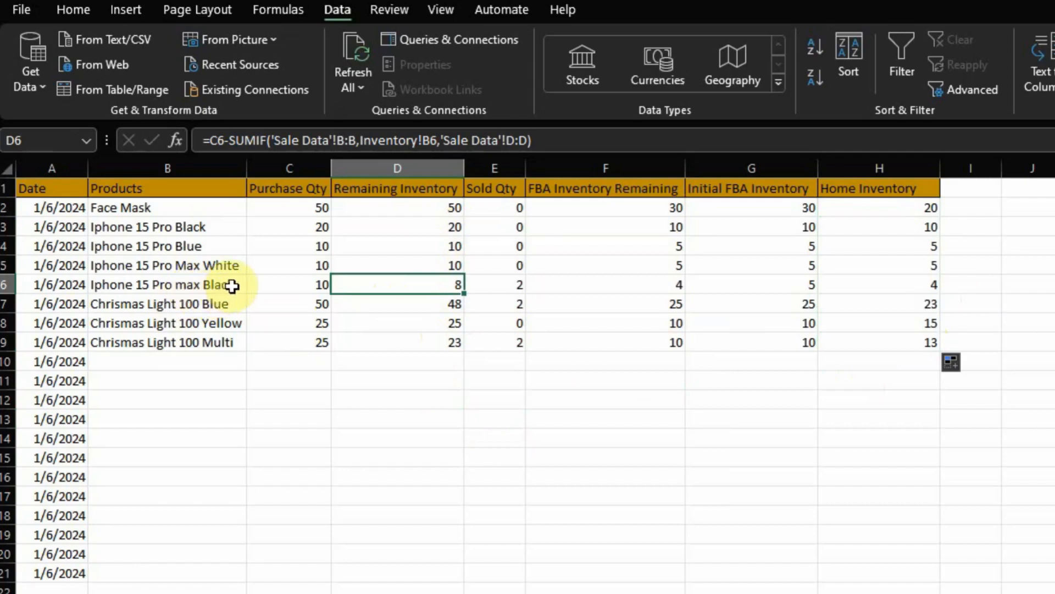
pyautogui.click(306, 286)
pyautogui.click(414, 283)
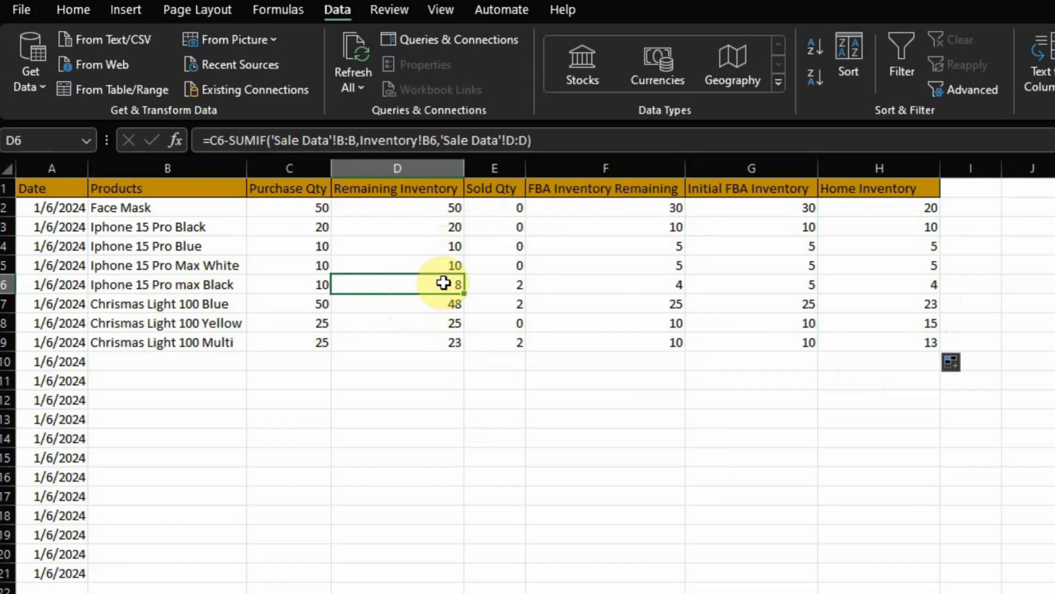
pyautogui.click(501, 283)
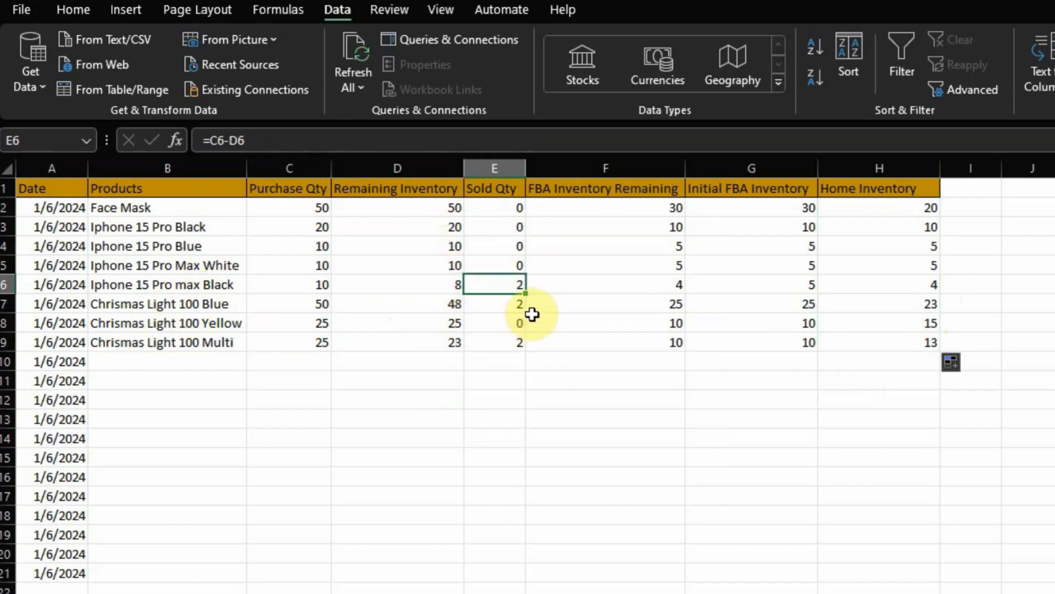
pyautogui.click(633, 288)
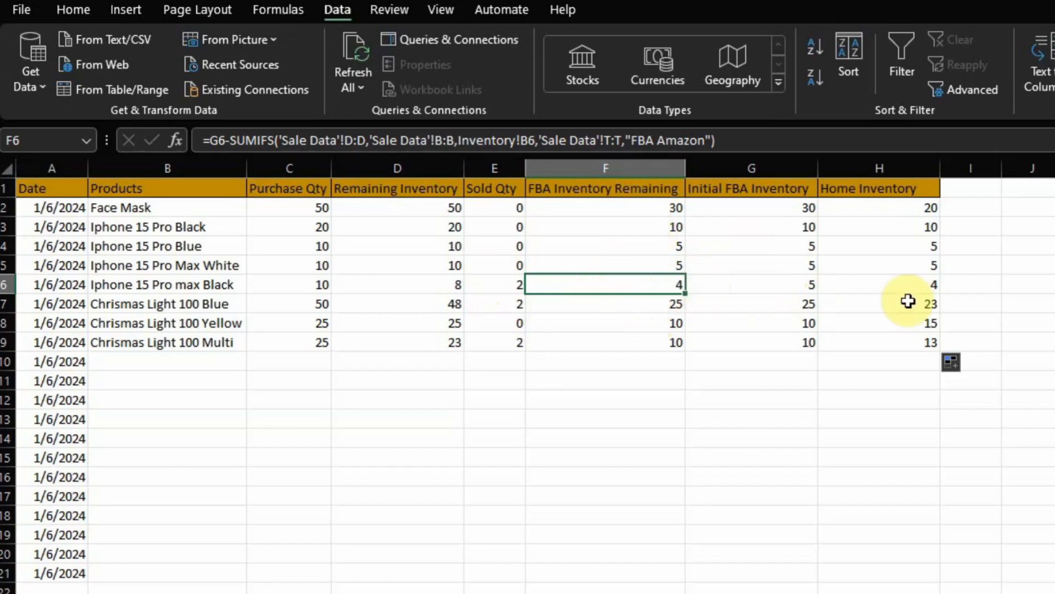
pyautogui.click(915, 284)
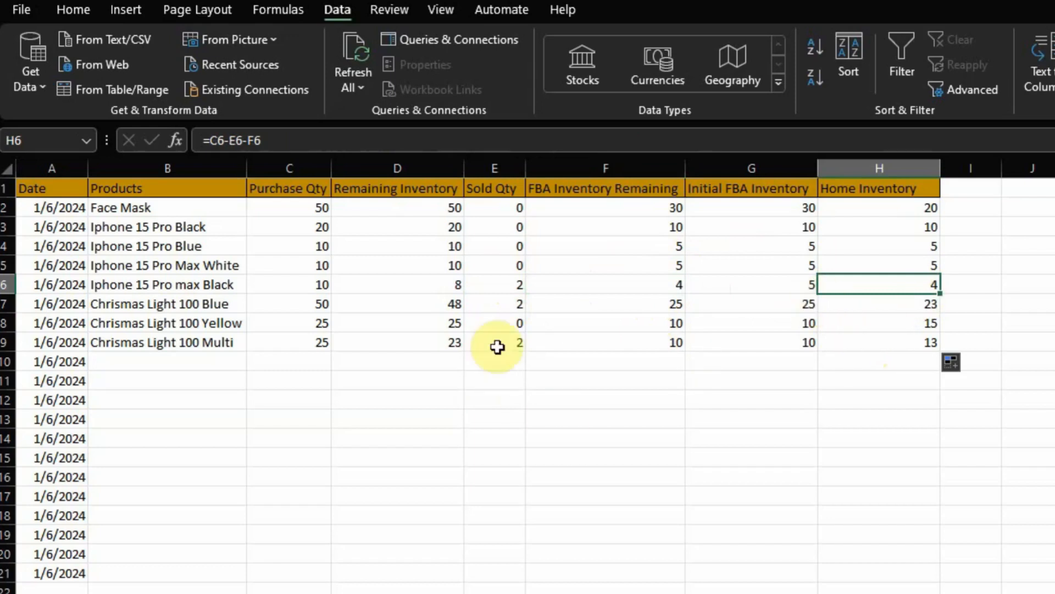
# Step: Check the sold, FBA remaining, initial FBA and home inventory cells of the Chrismas Light 100 Blue row
pyautogui.click(495, 303)
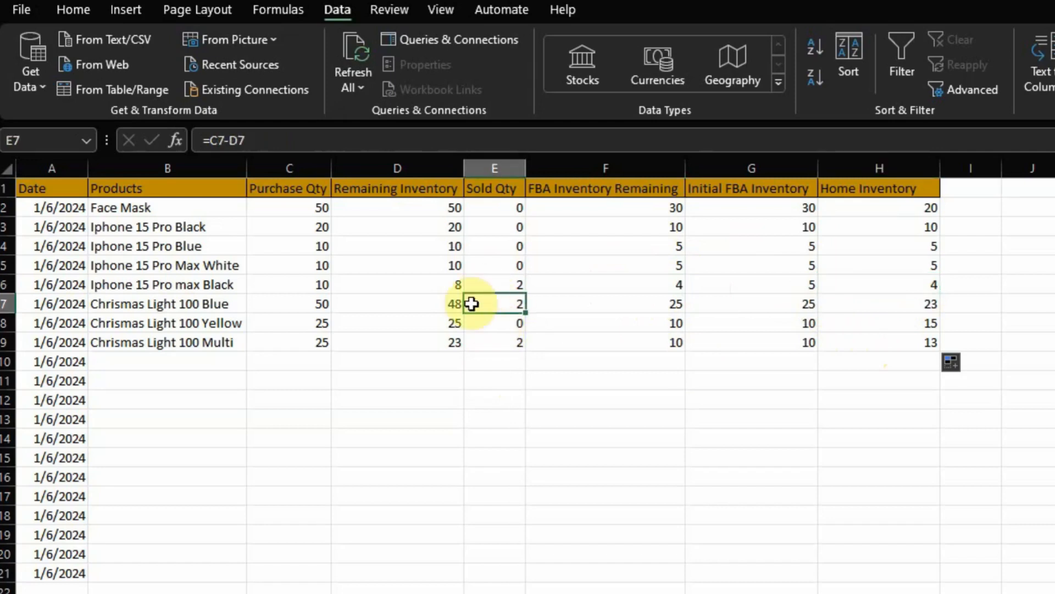
pyautogui.click(577, 305)
pyautogui.click(770, 312)
pyautogui.click(643, 312)
pyautogui.click(741, 310)
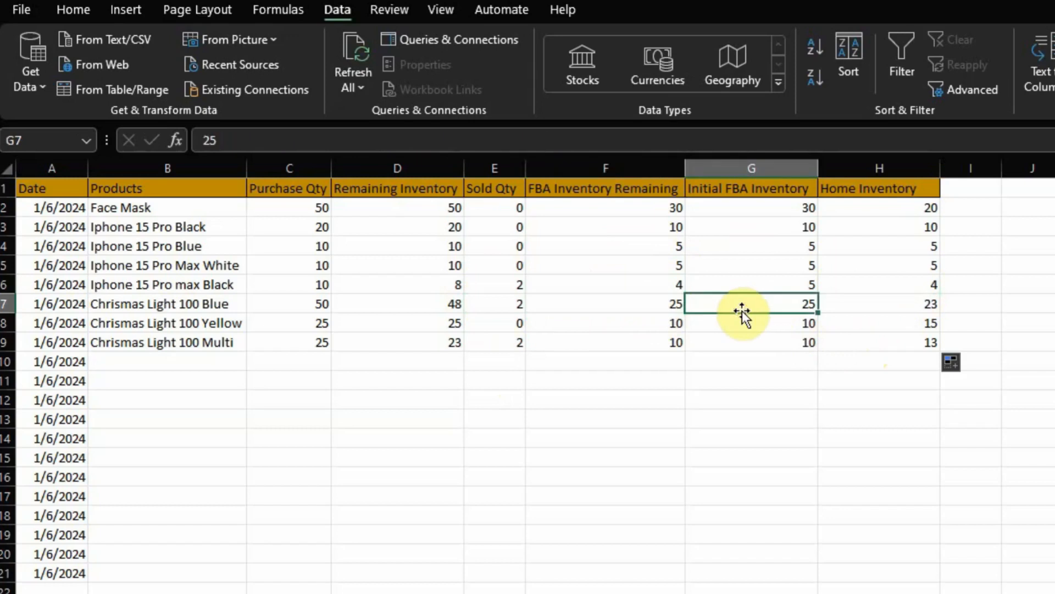
pyautogui.click(878, 305)
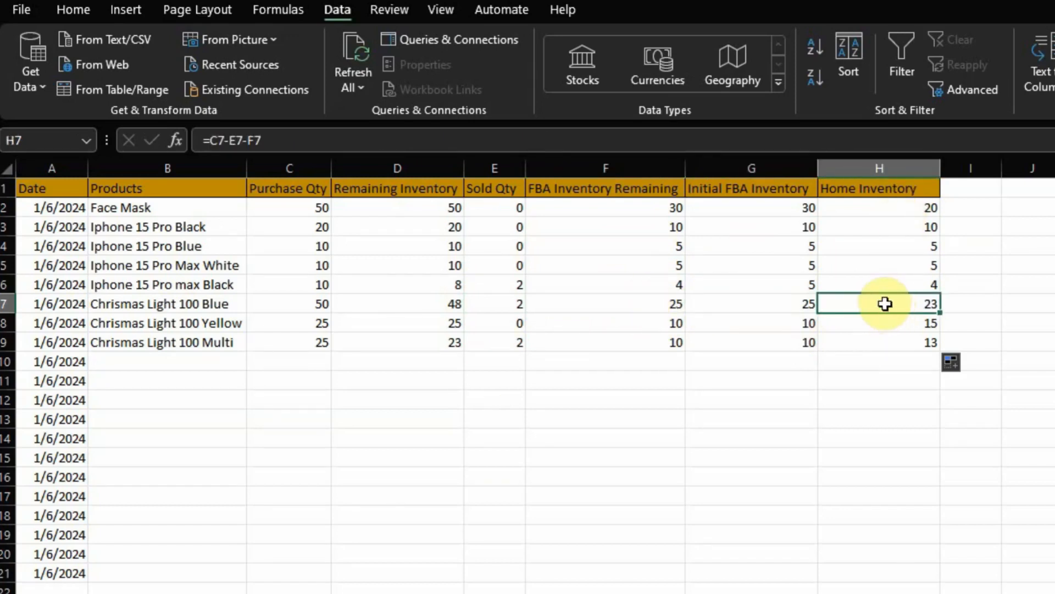
# Step: Check the sold, FBA remaining, initial FBA and home inventory cells of the Chrismas Light 100 Multi row
pyautogui.click(490, 342)
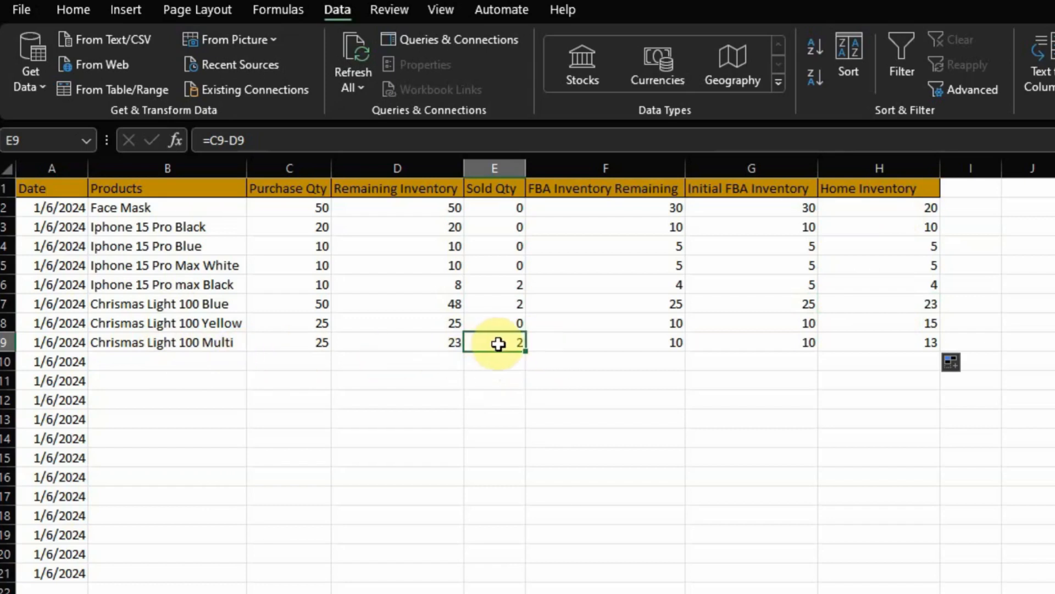
pyautogui.click(660, 354)
pyautogui.click(675, 338)
pyautogui.click(807, 342)
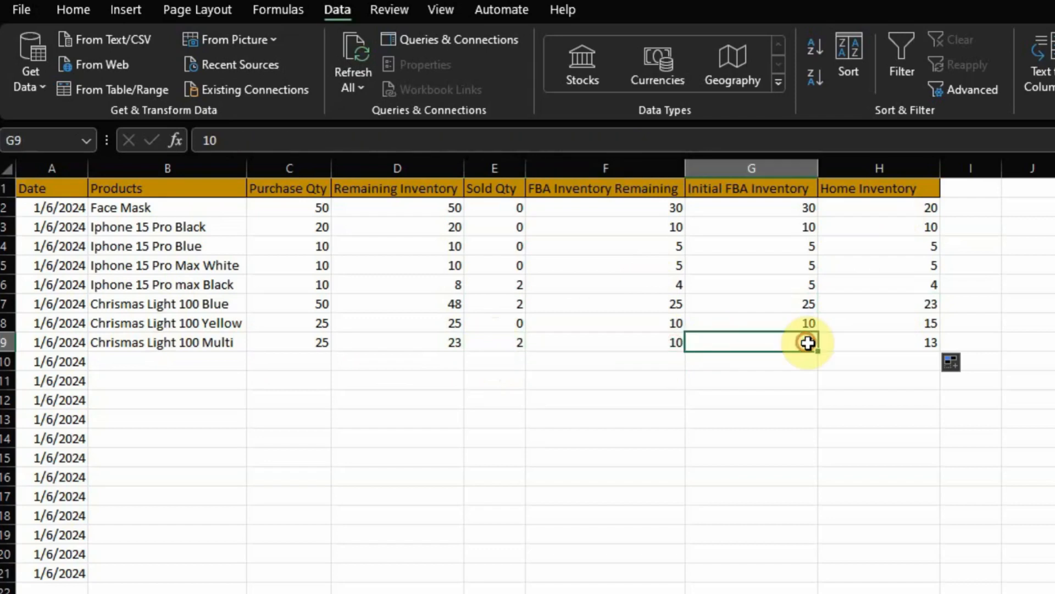
pyautogui.click(872, 345)
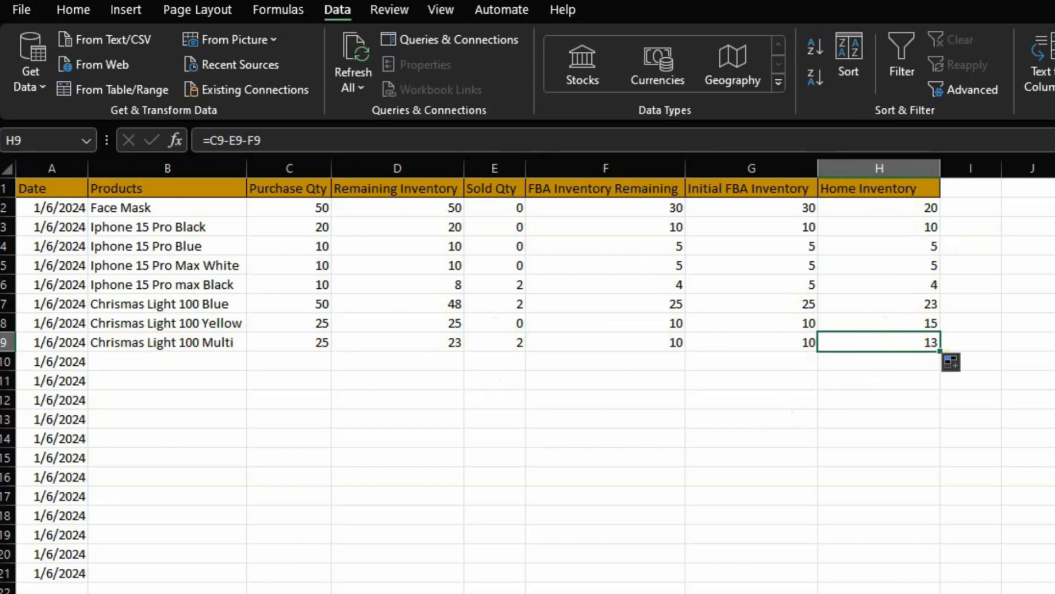
# Step: Trace the Iphone 15 Pro max Black remaining inventory to its two orders on the Sale Data sheet, checking each order's product and source
pyautogui.click(456, 286)
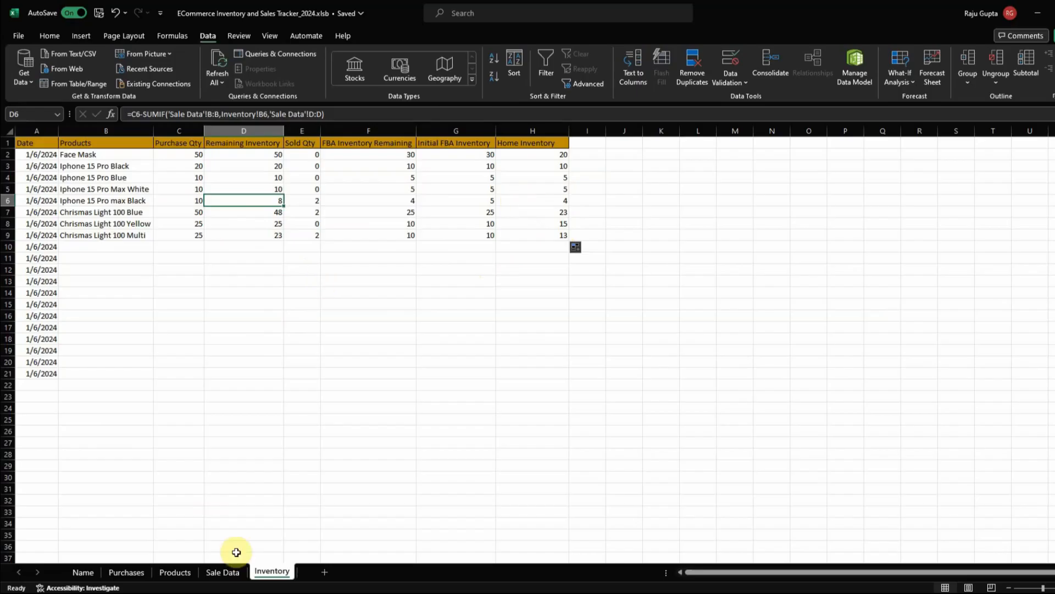
pyautogui.click(222, 572)
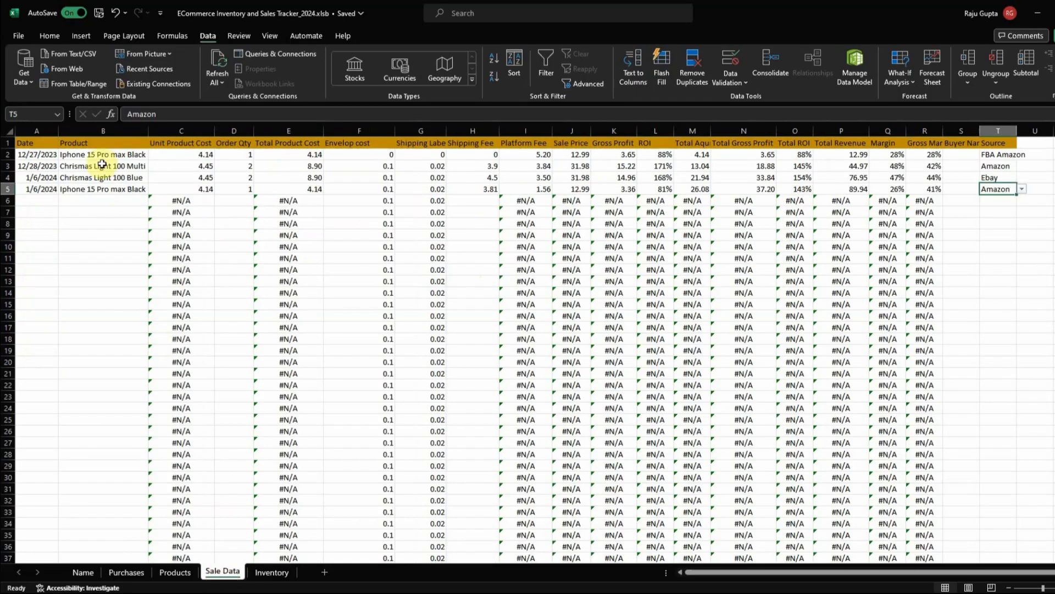
pyautogui.click(122, 156)
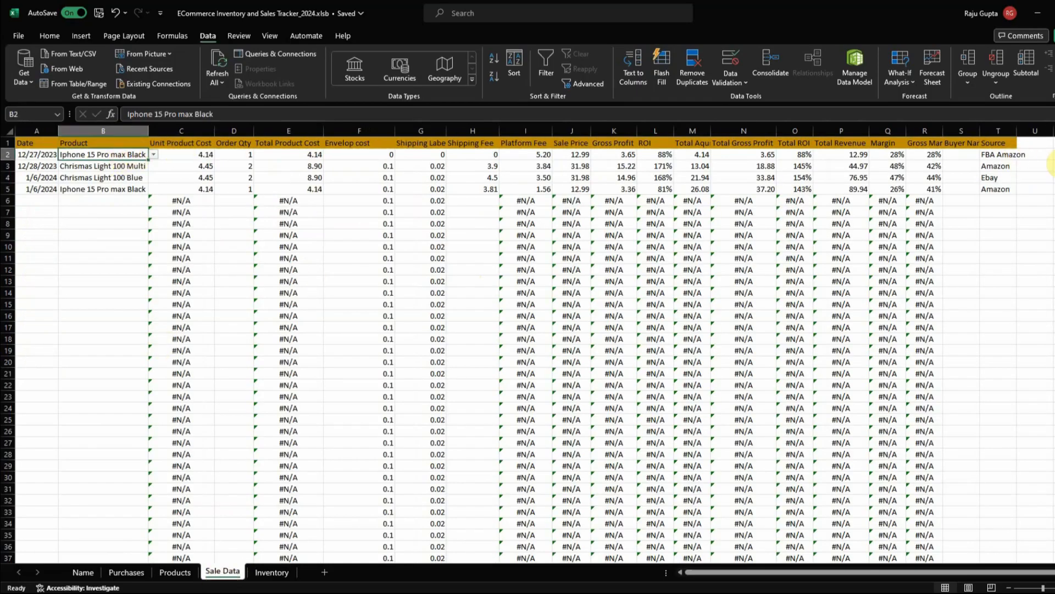
pyautogui.click(994, 156)
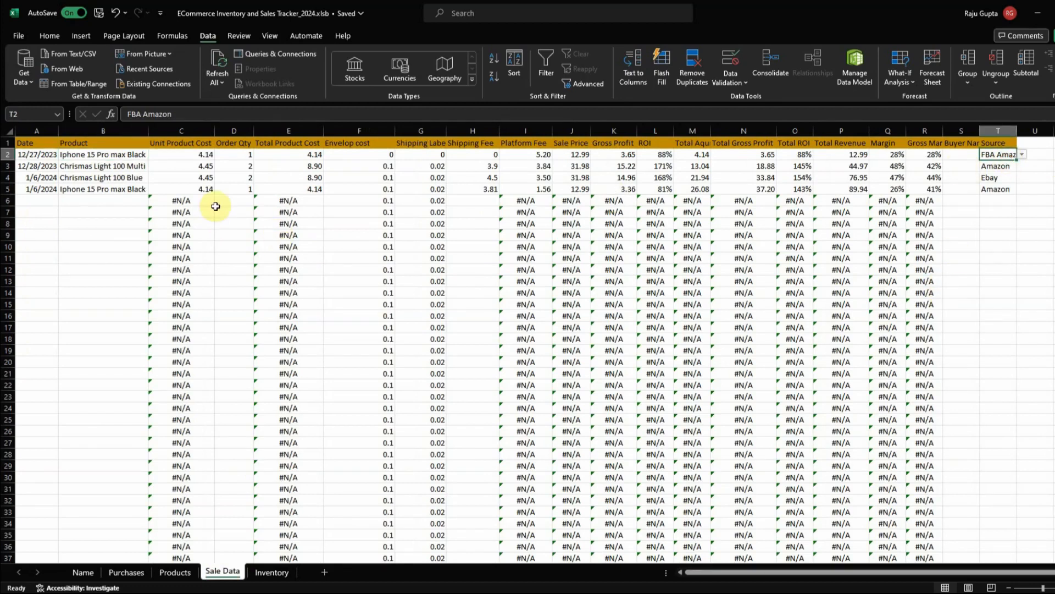
pyautogui.click(87, 189)
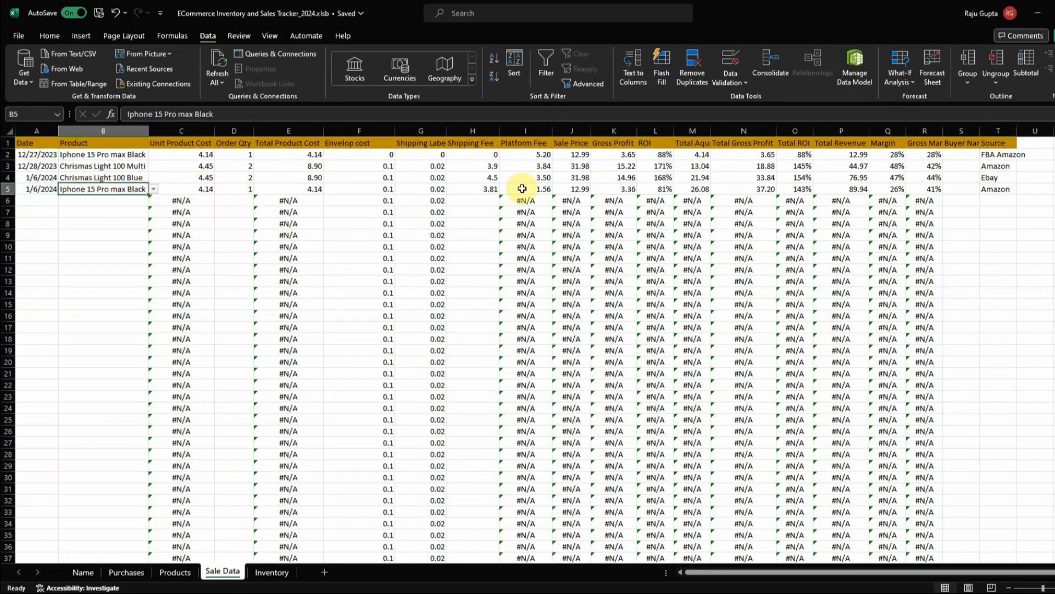
pyautogui.click(978, 189)
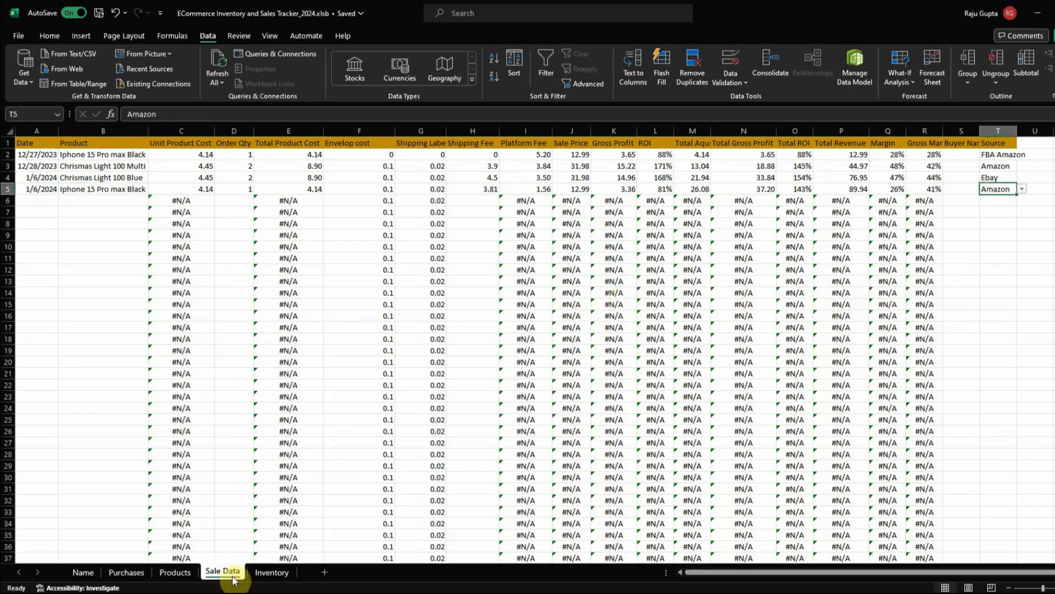
# Step: Return to the Inventory sheet and review the Purchase Qty and Initial FBA Inventory values in rows 2 to 9
pyautogui.click(258, 572)
pyautogui.click(259, 244)
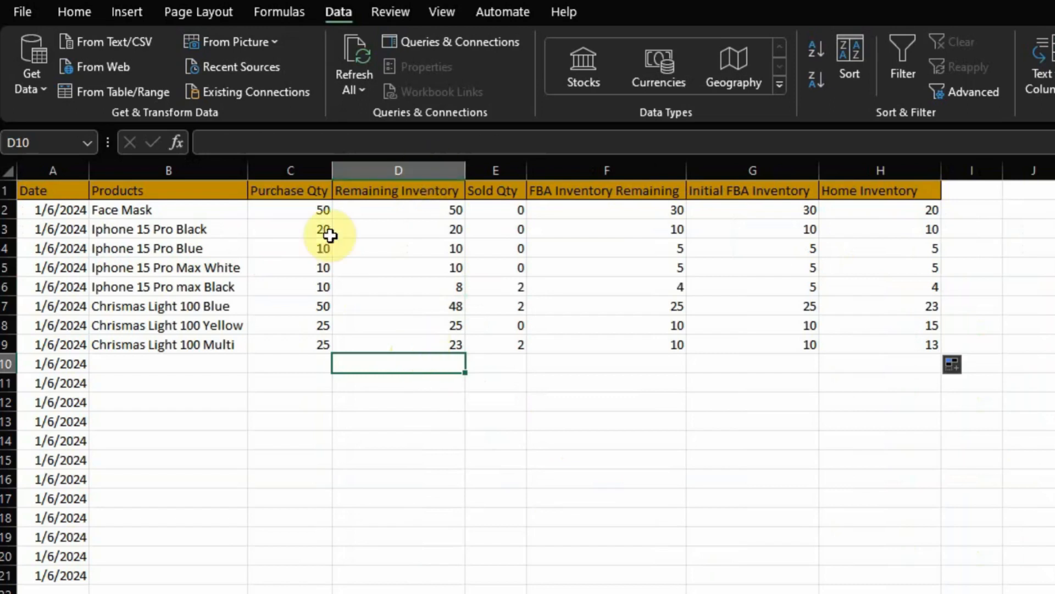
pyautogui.moveTo(306, 214); pyautogui.dragTo(304, 346)
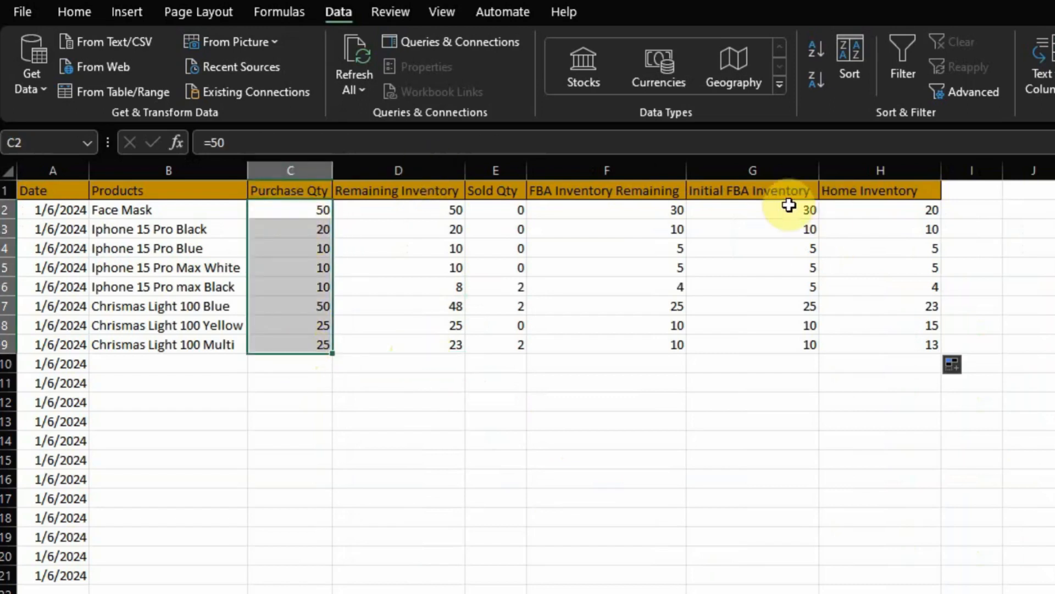
pyautogui.moveTo(776, 217); pyautogui.dragTo(781, 260)
pyautogui.moveTo(302, 212); pyautogui.dragTo(301, 345)
pyautogui.moveTo(737, 210); pyautogui.dragTo(733, 345)
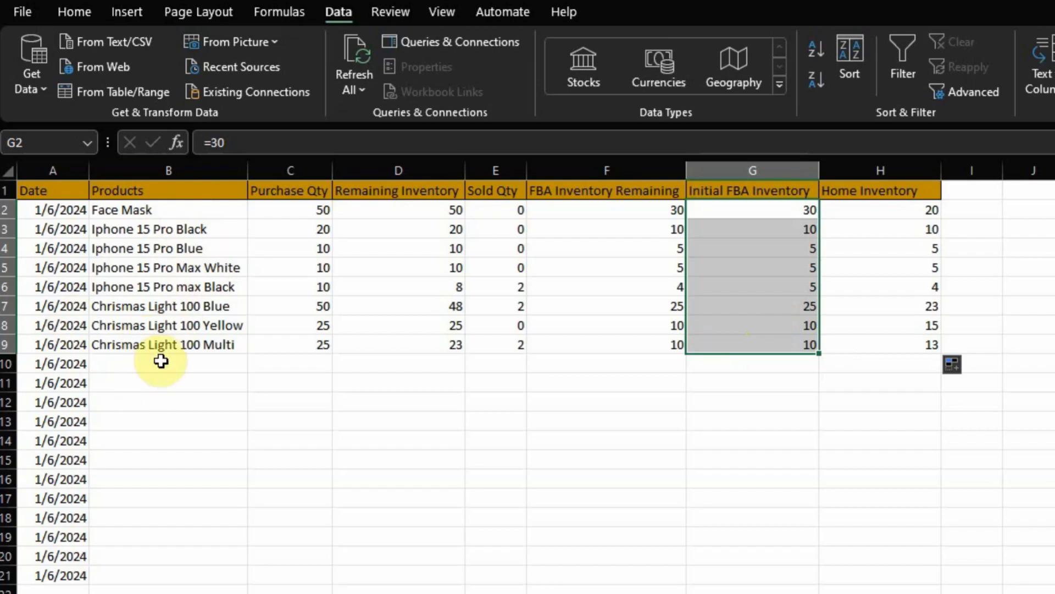
# Step: Review the cells for manual entry: the empty product cells B10:B21, the purchase quantities C2:C9 and the Initial FBA Inventory column
pyautogui.moveTo(157, 358); pyautogui.dragTo(165, 573)
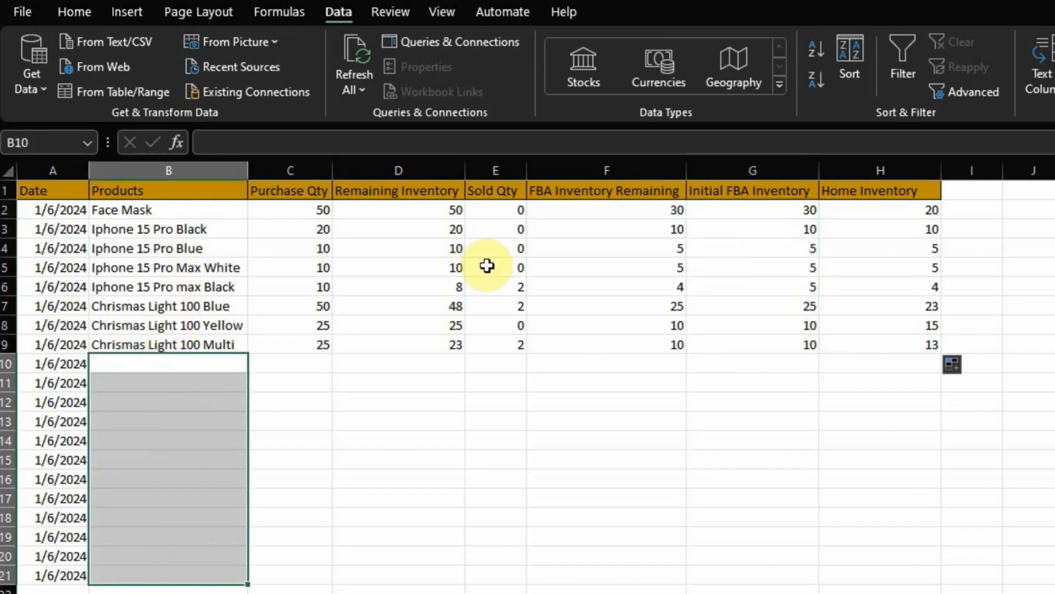
pyautogui.moveTo(284, 209); pyautogui.dragTo(290, 347)
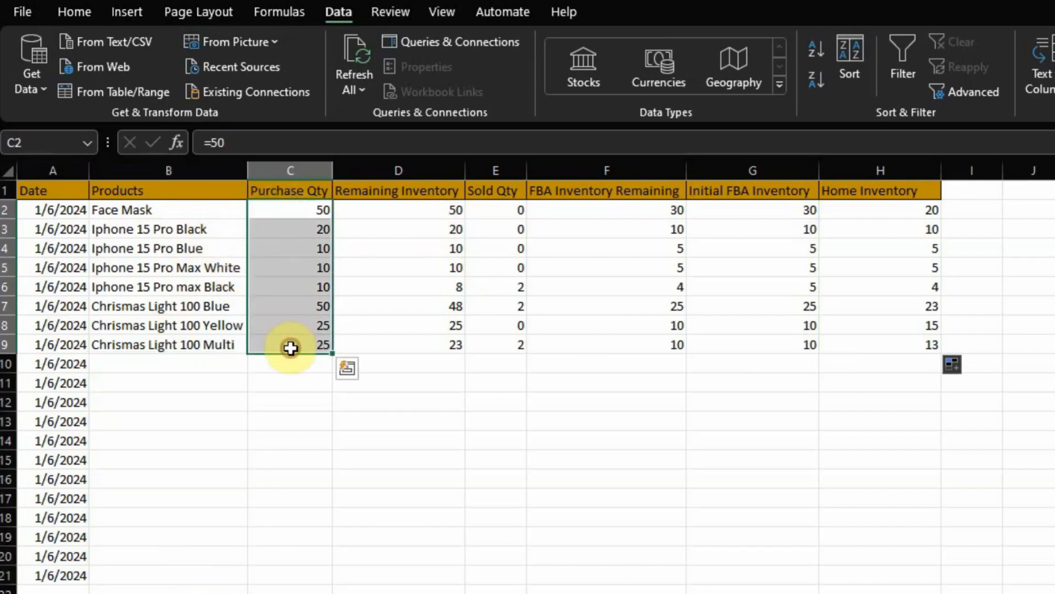
pyautogui.click(772, 176)
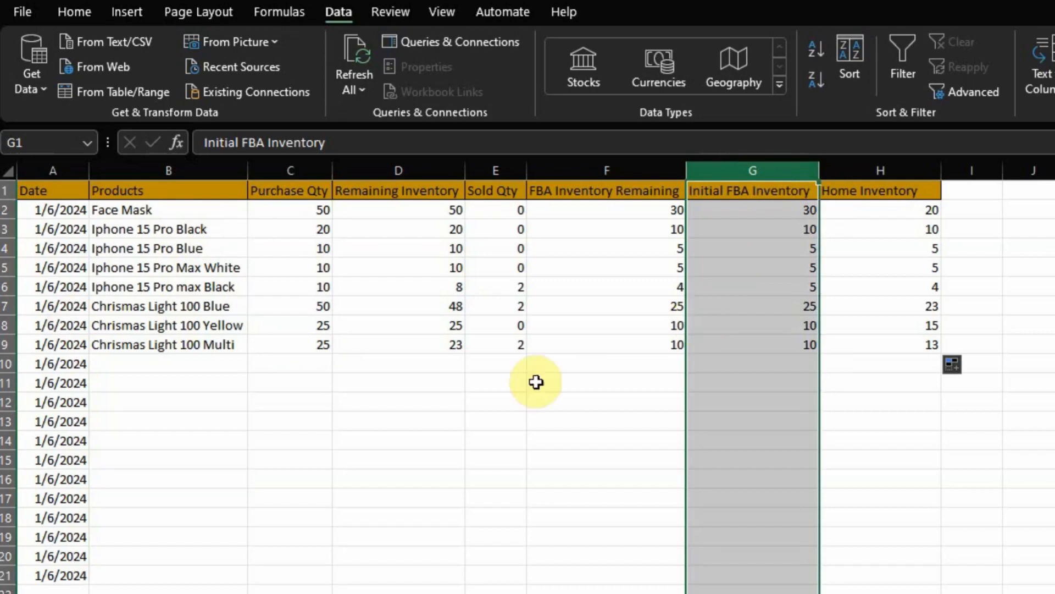
pyautogui.click(481, 427)
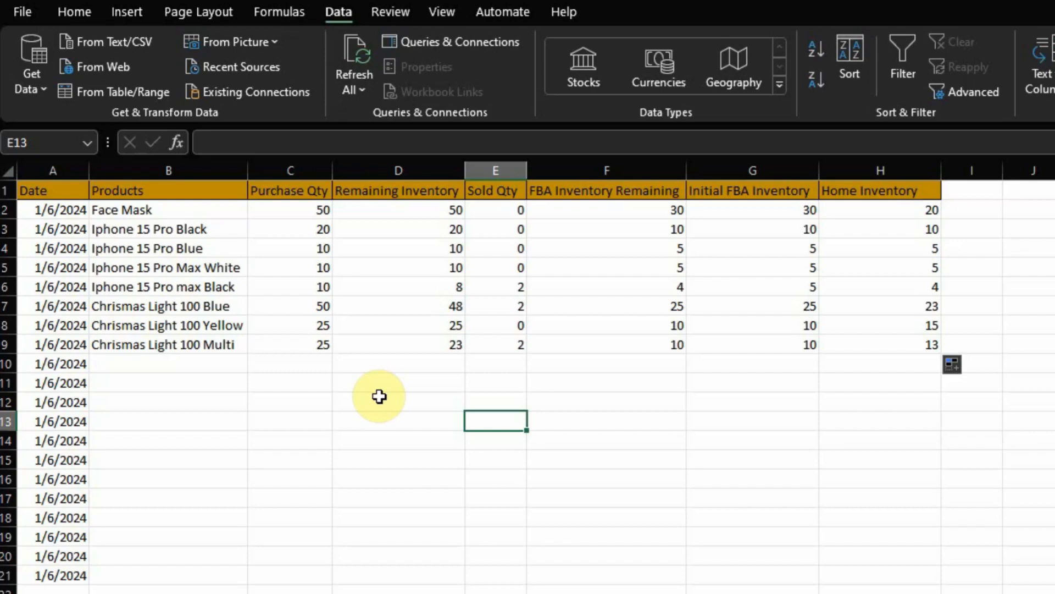
pyautogui.click(303, 388)
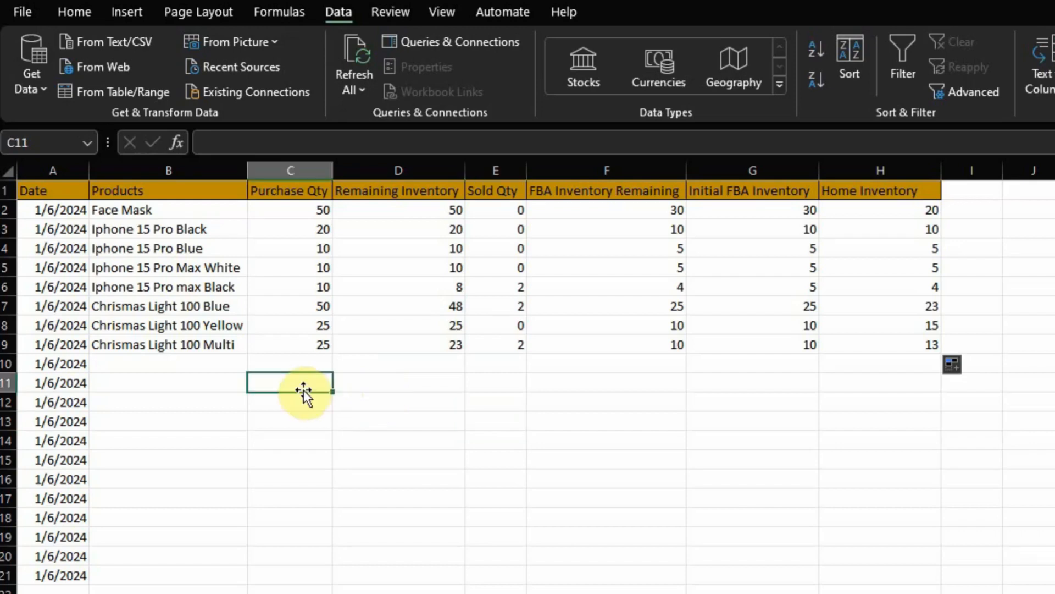